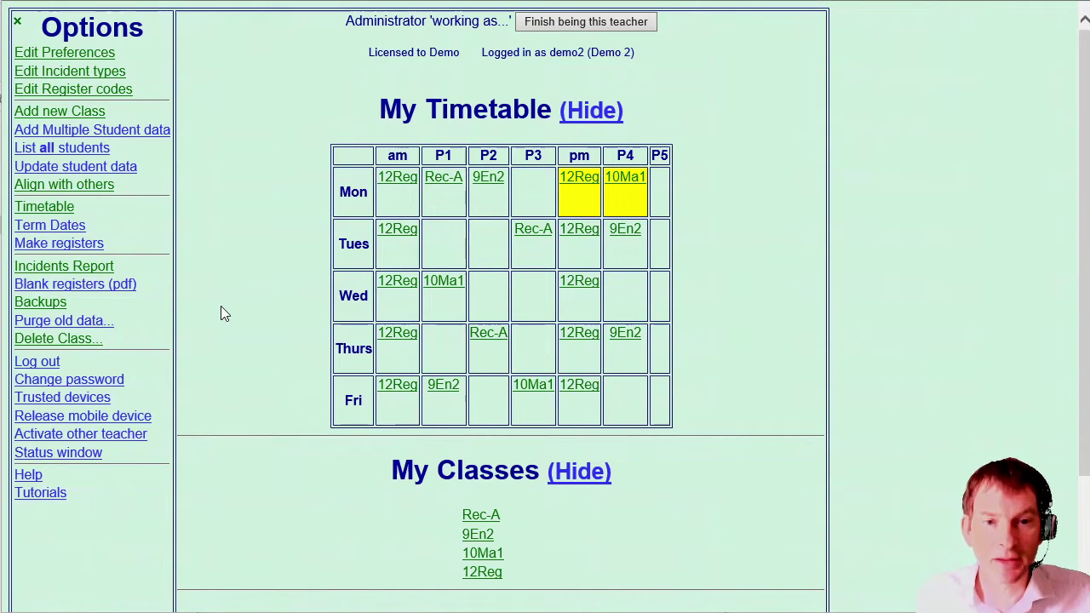
Back up all current data to a backup set named year-backup-20210726 and return to the home page.
{"action": "left_click", "coordinate": [40, 302]}
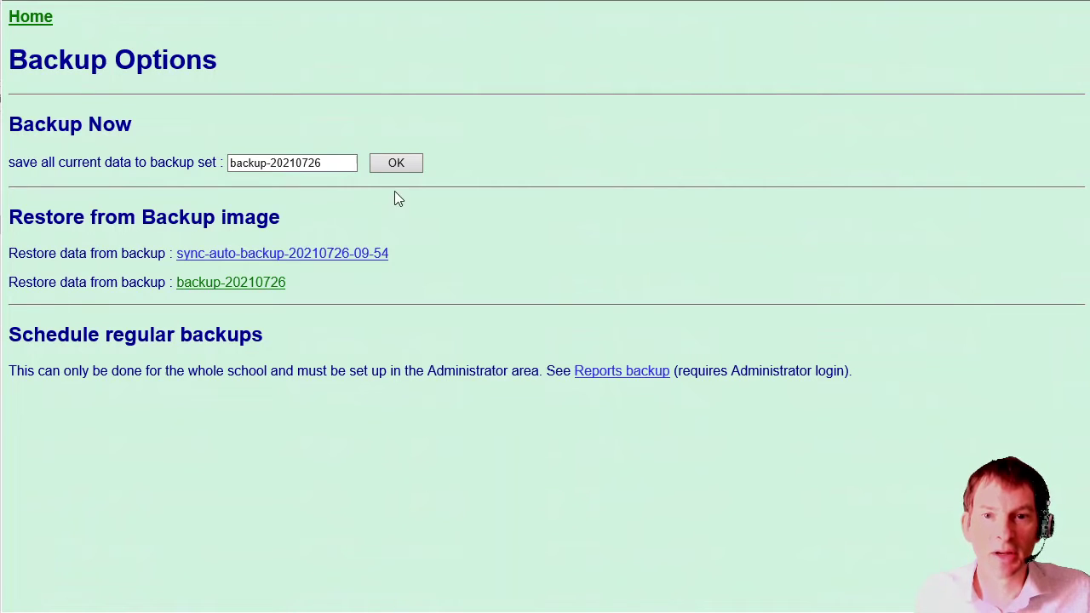
{"action": "left_click", "coordinate": [330, 162]}
{"action": "left_click", "coordinate": [243, 161]}
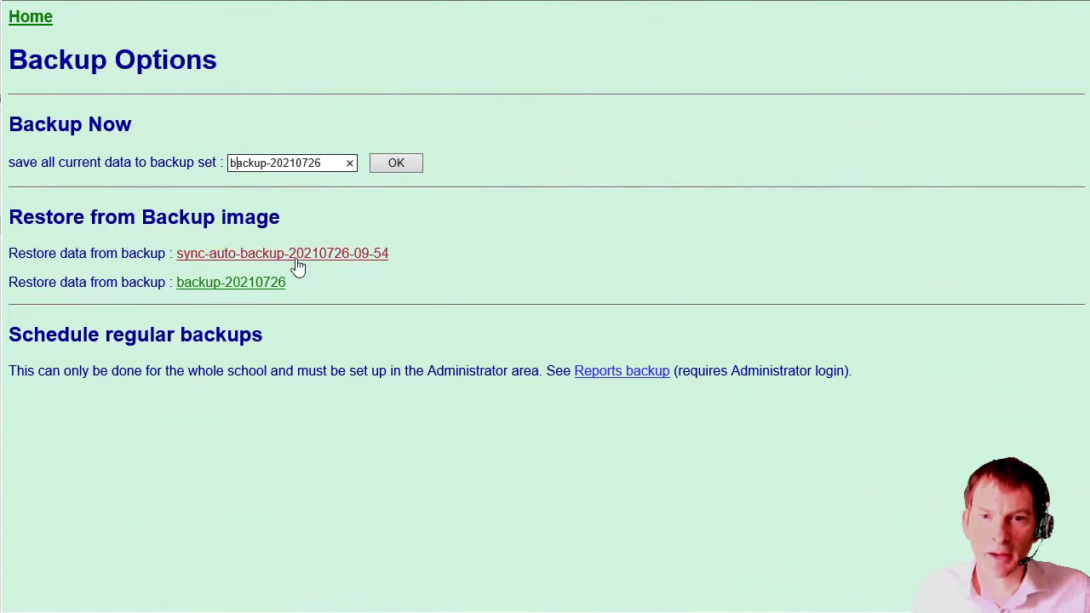
{"action": "type", "text": "year"}
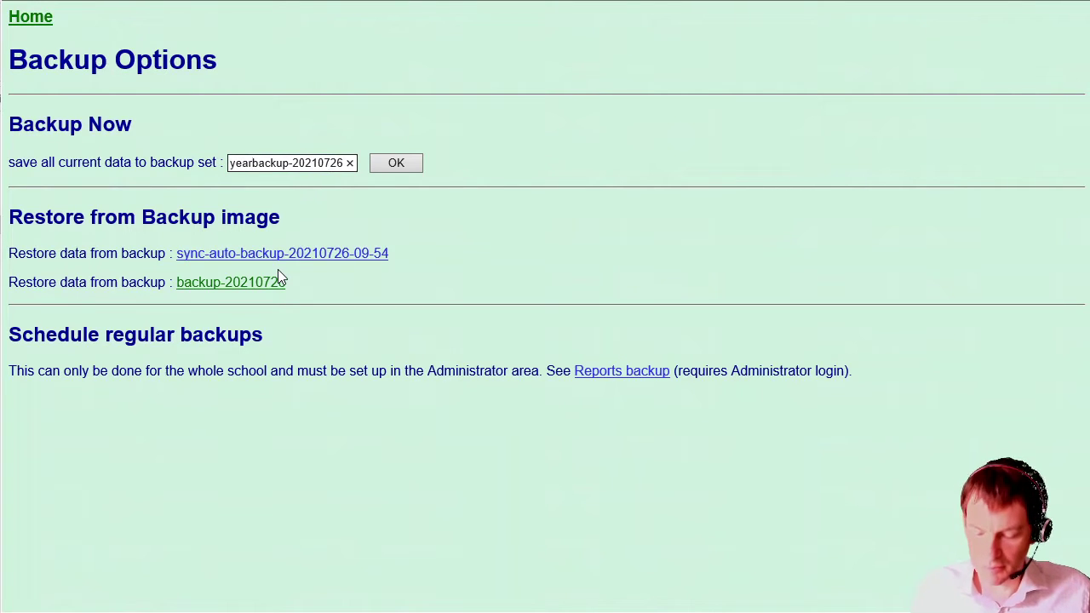
{"action": "type", "text": "-"}
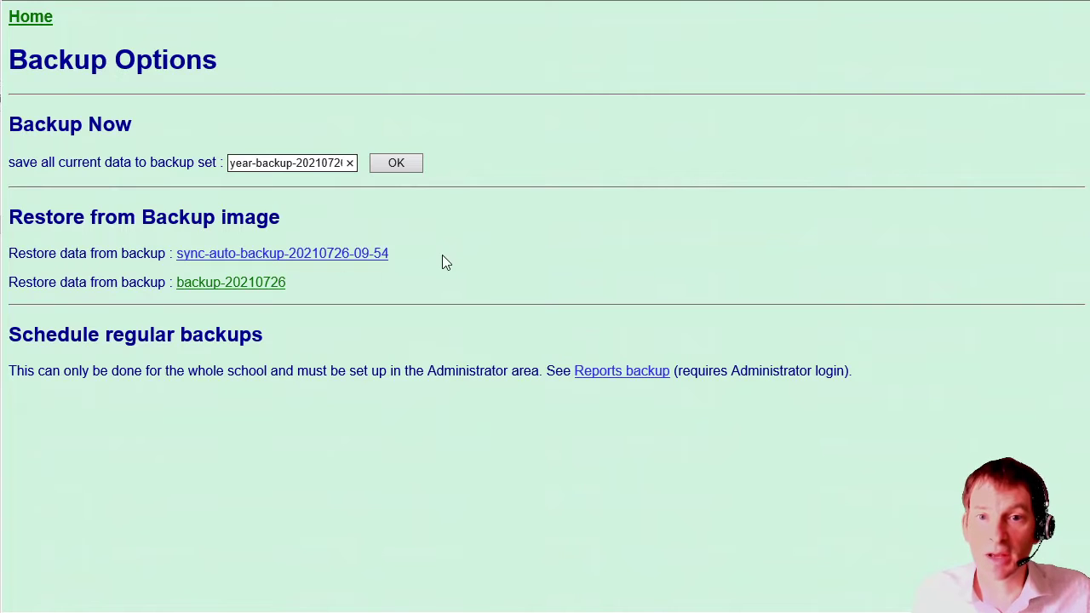
{"action": "left_click", "coordinate": [399, 164]}
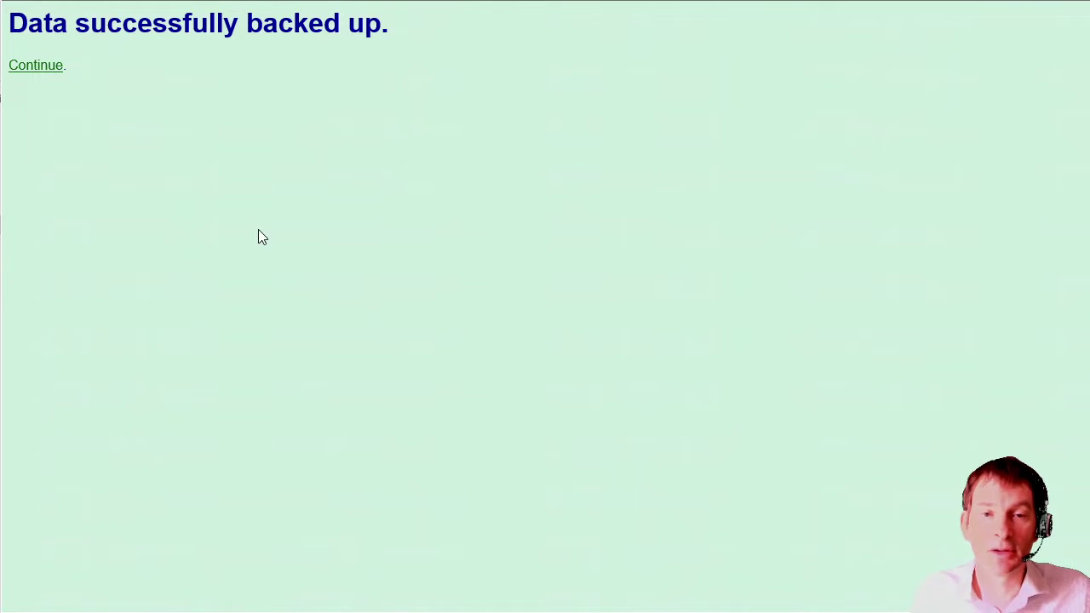
{"action": "left_click", "coordinate": [47, 66]}
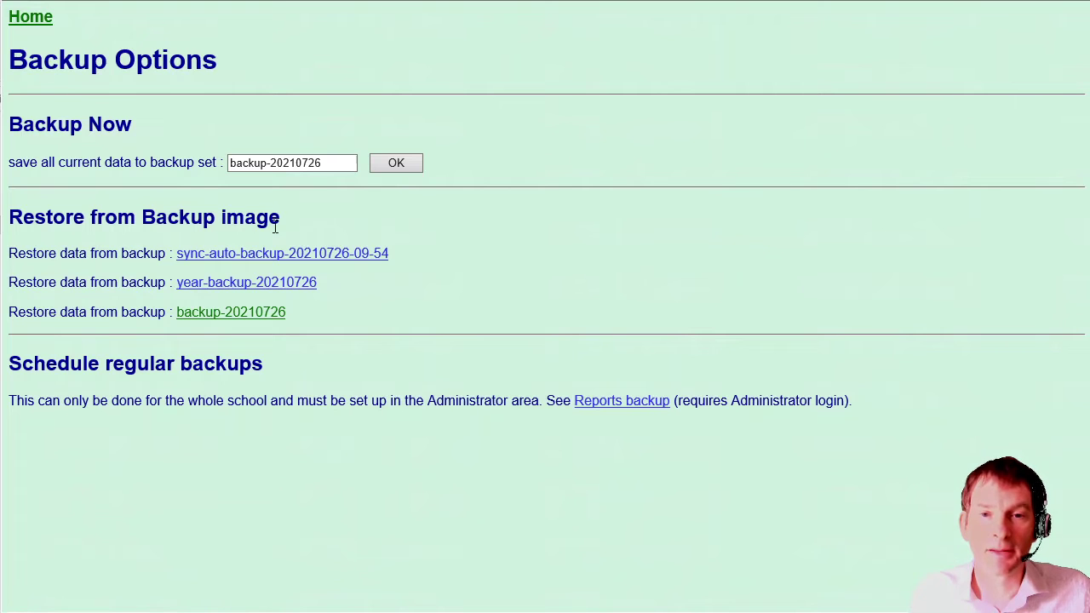
{"action": "left_click", "coordinate": [29, 17]}
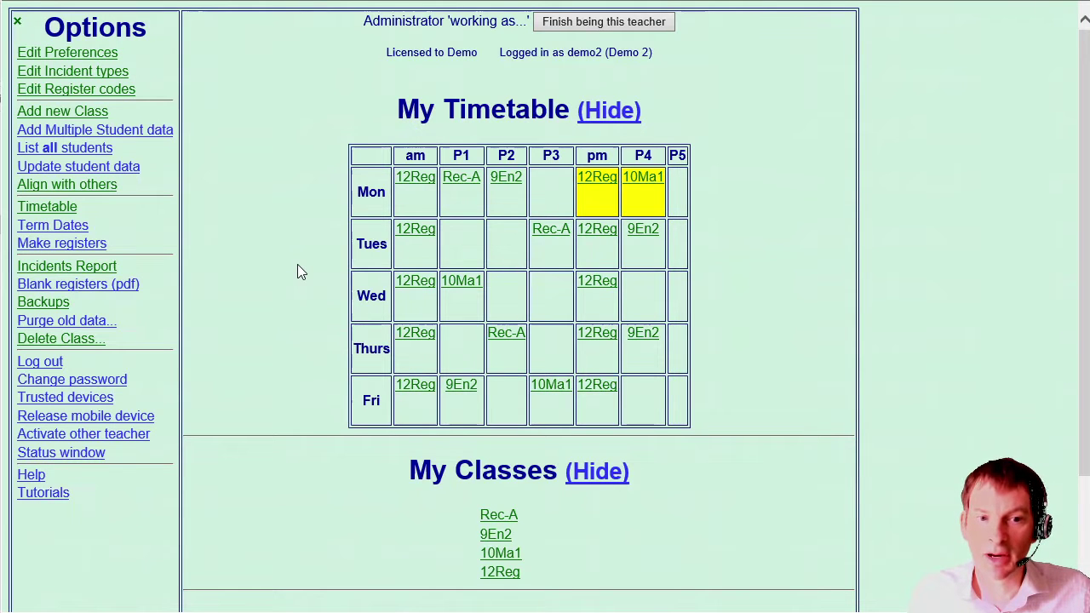
Generate the full attendance sheets as a PDF from the all-school counters reports, selecting all classes and including only my classes.
{"action": "scroll", "coordinate": [298, 269], "scroll_direction": "down", "scroll_amount": 3}
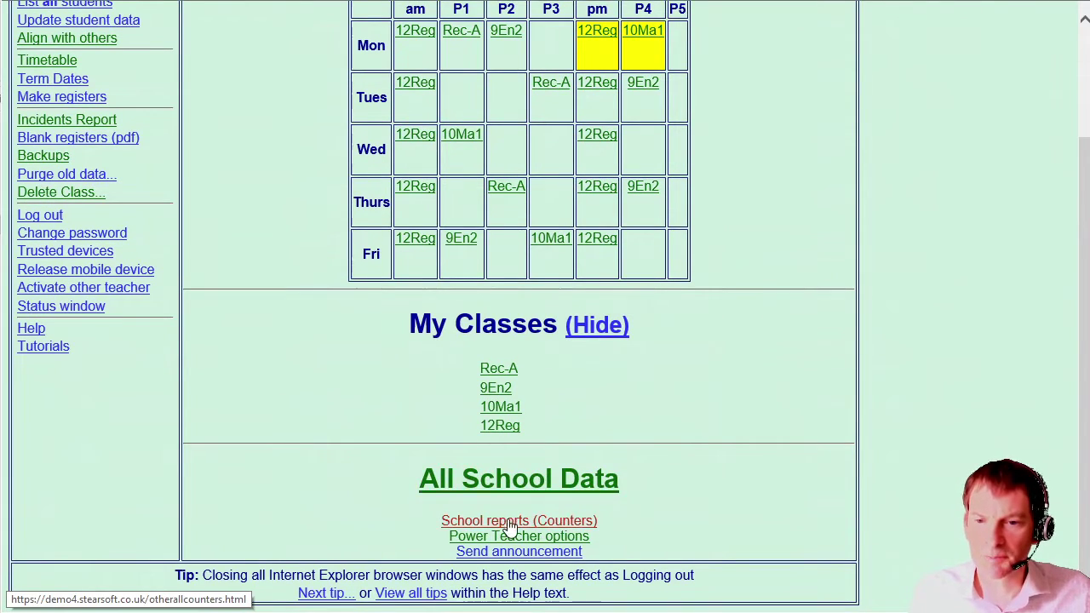
{"action": "left_click", "coordinate": [530, 482]}
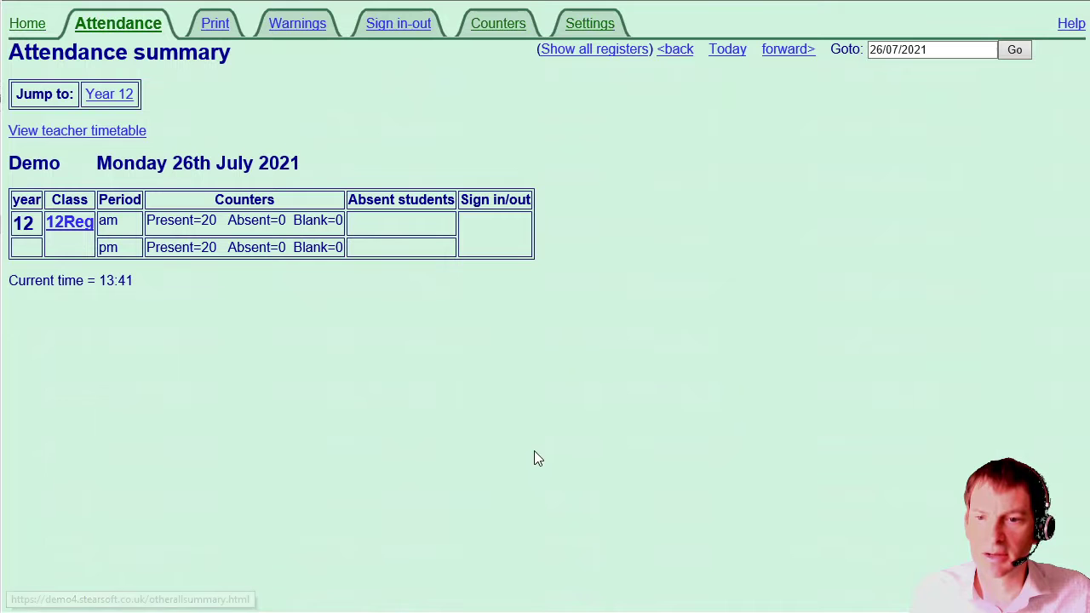
{"action": "left_click", "coordinate": [506, 27]}
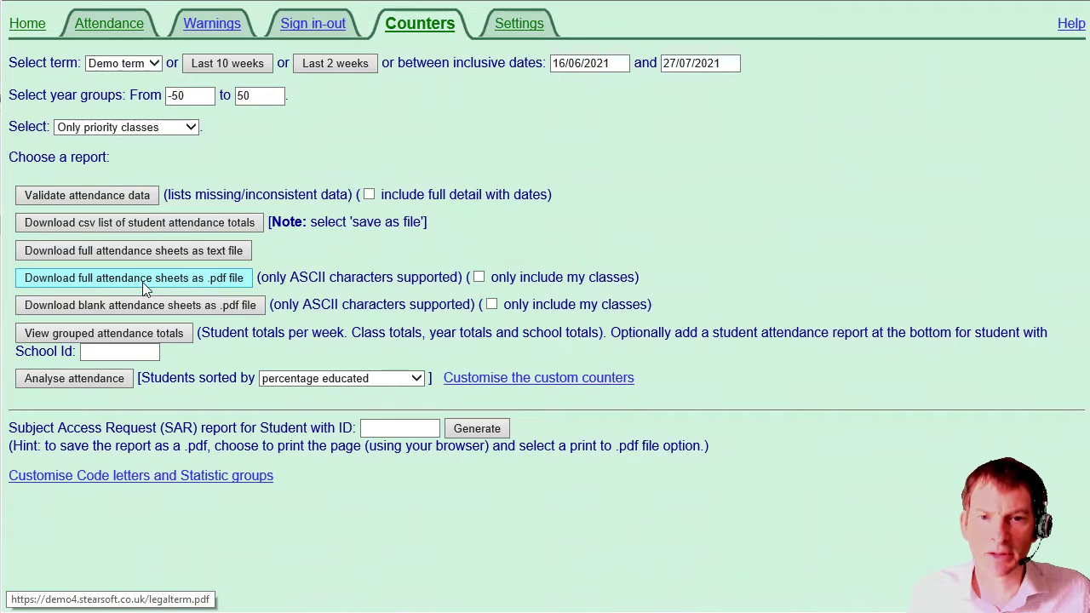
{"action": "left_click", "coordinate": [153, 64]}
{"action": "left_click", "coordinate": [579, 64]}
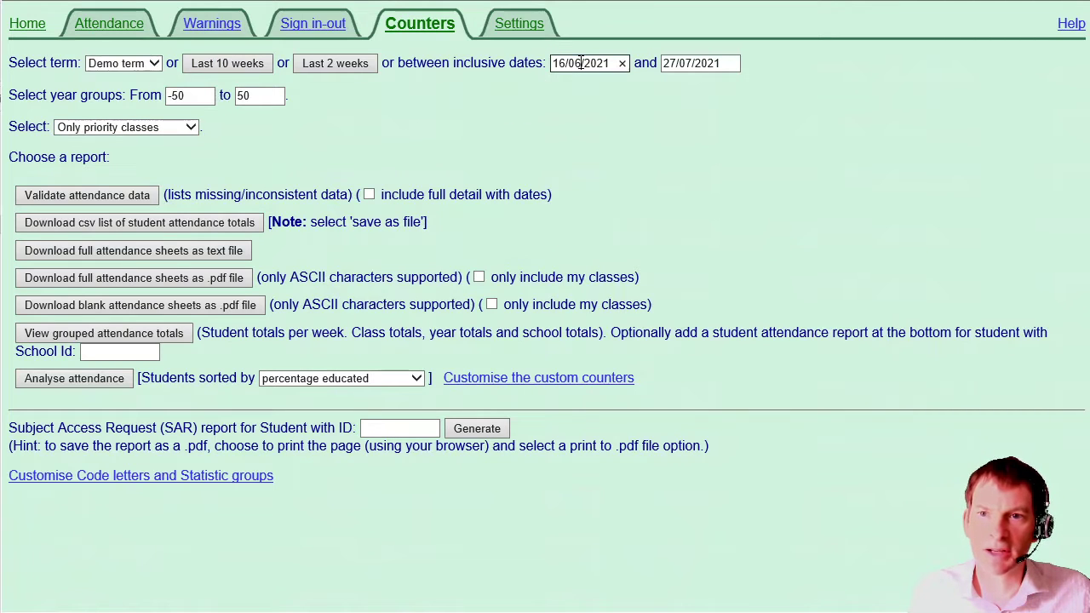
{"action": "left_click", "coordinate": [106, 133]}
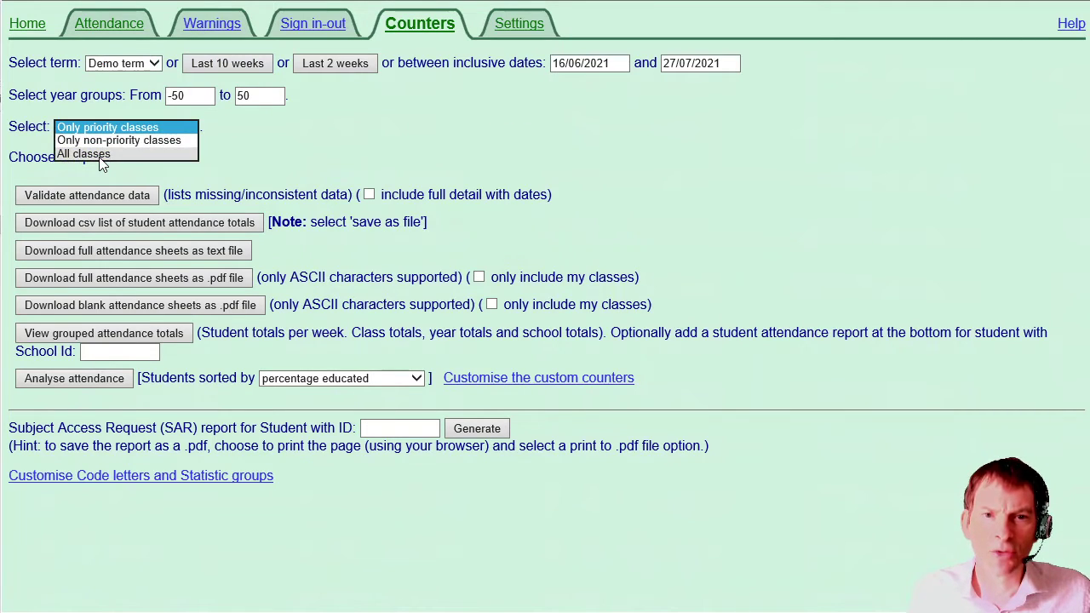
{"action": "left_click", "coordinate": [101, 157]}
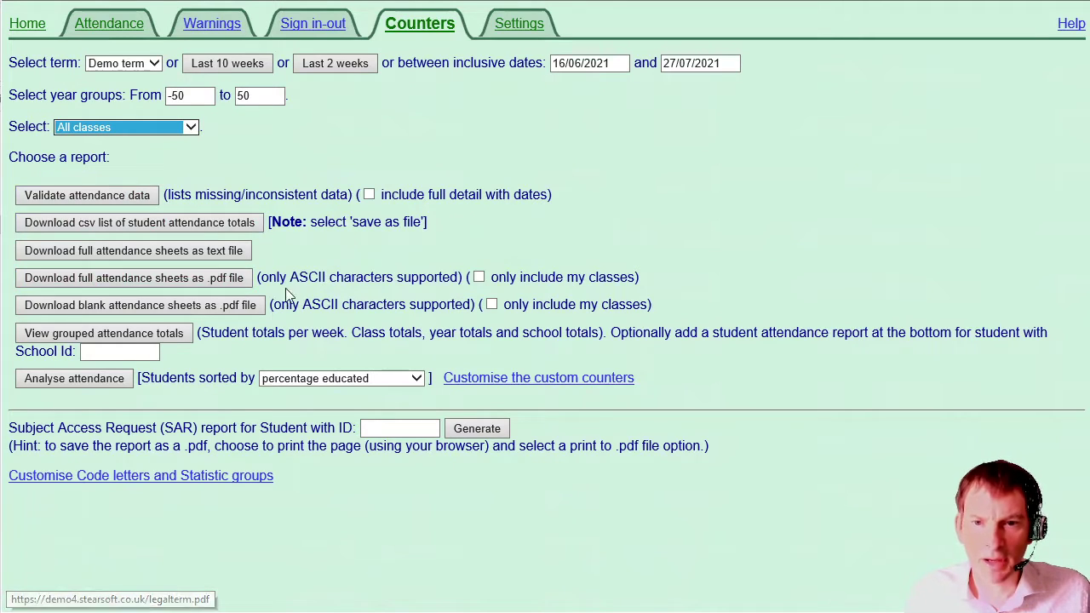
{"action": "left_click", "coordinate": [478, 277]}
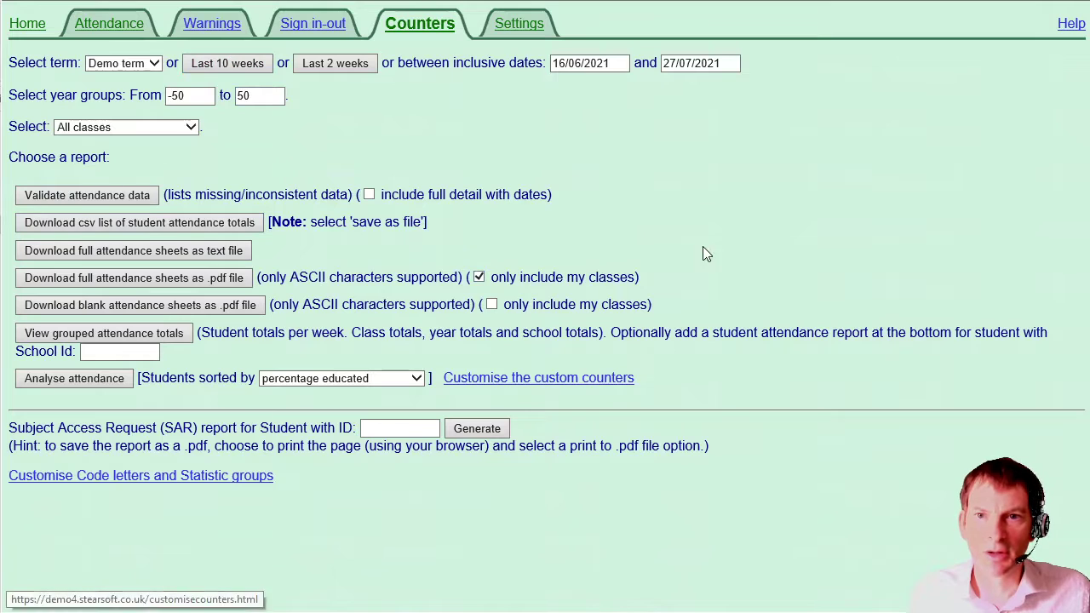
{"action": "left_click", "coordinate": [156, 277]}
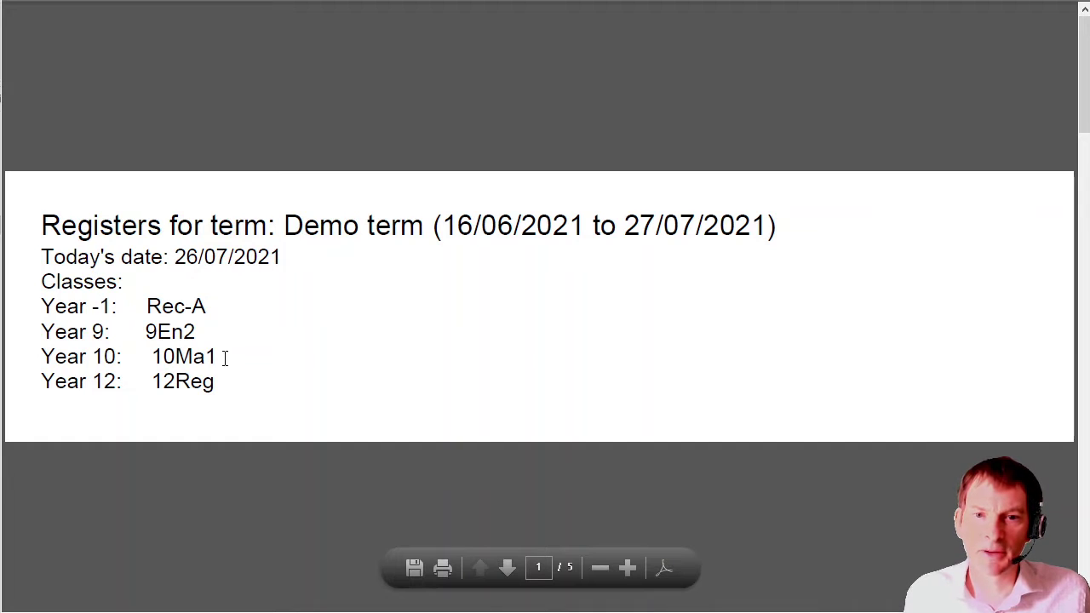
Look through the PDF attendance sheets from Rec-A to 12Reg, and return to the home page.
{"action": "scroll", "coordinate": [353, 246], "scroll_direction": "down", "scroll_amount": 5}
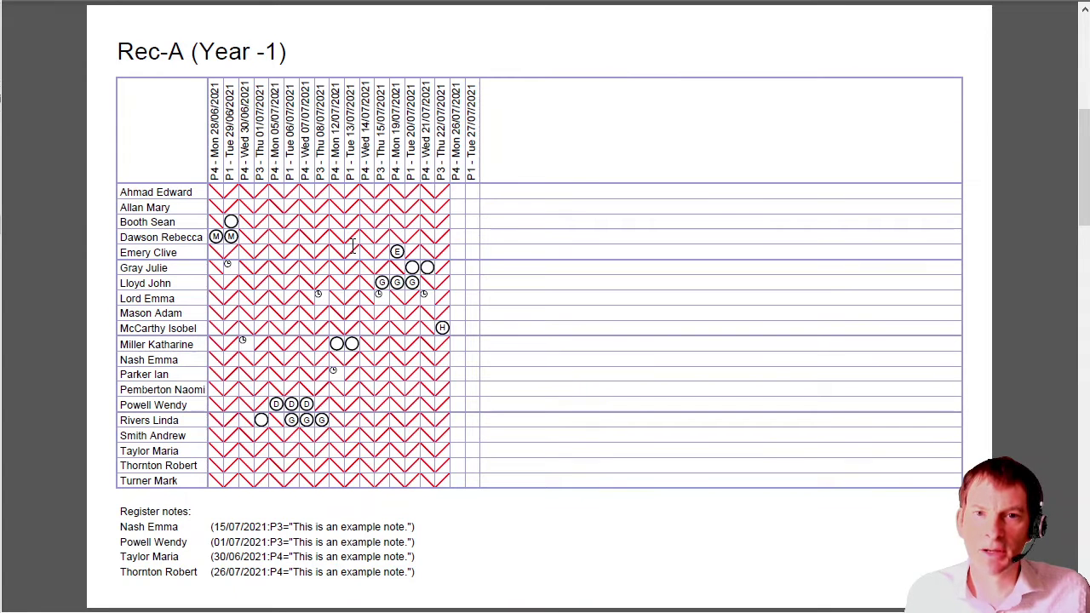
{"action": "scroll", "coordinate": [352, 248], "scroll_direction": "down", "scroll_amount": 5}
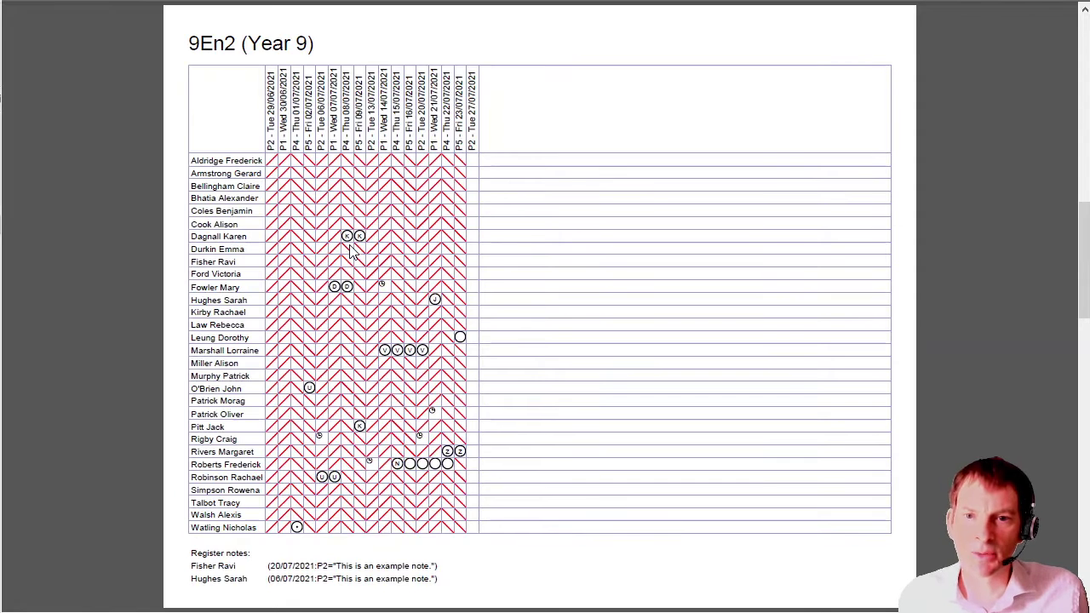
{"action": "scroll", "coordinate": [338, 264], "scroll_direction": "down", "scroll_amount": 5}
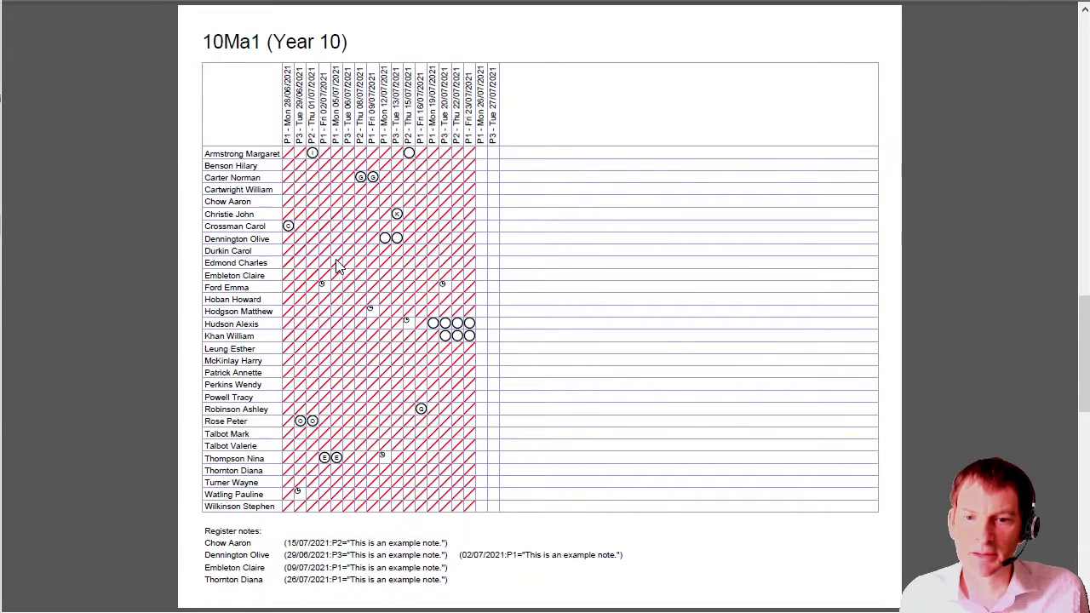
{"action": "scroll", "coordinate": [336, 266], "scroll_direction": "down", "scroll_amount": 5}
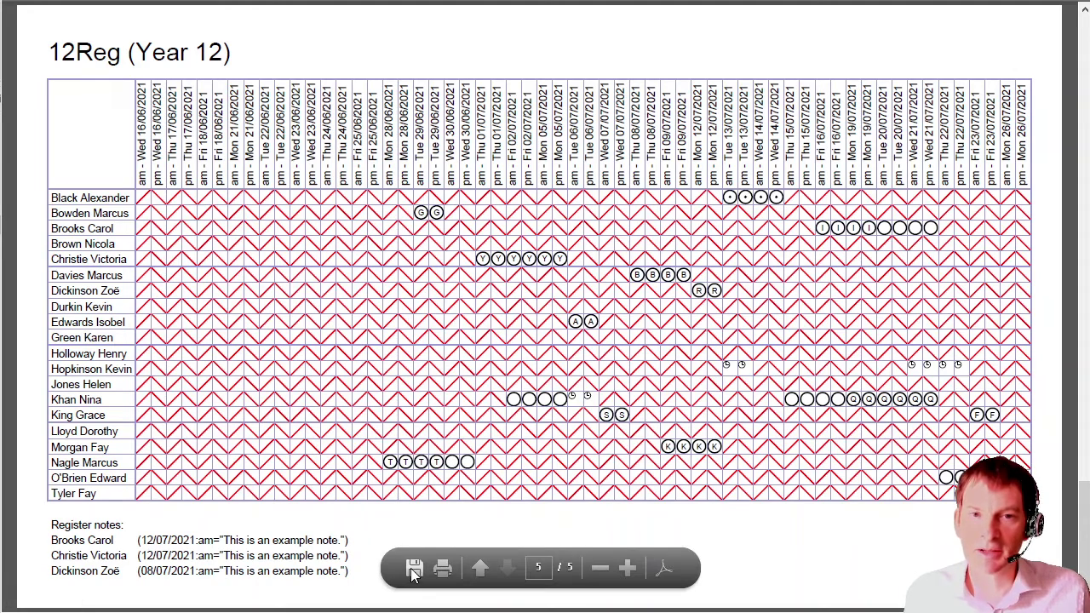
{"action": "key", "text": "alt+Left"}
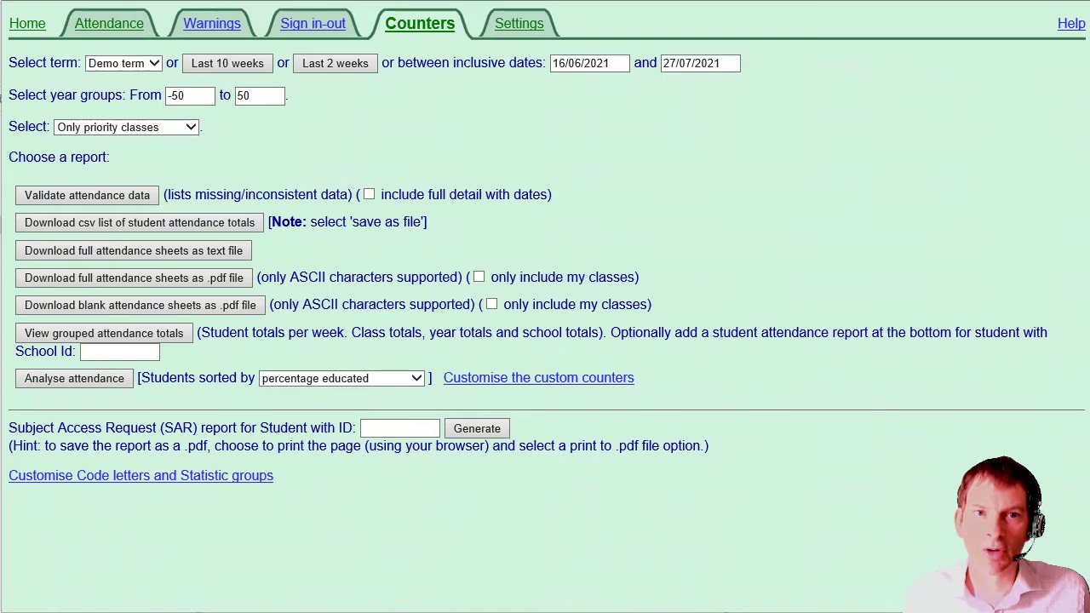
{"action": "left_click", "coordinate": [29, 24]}
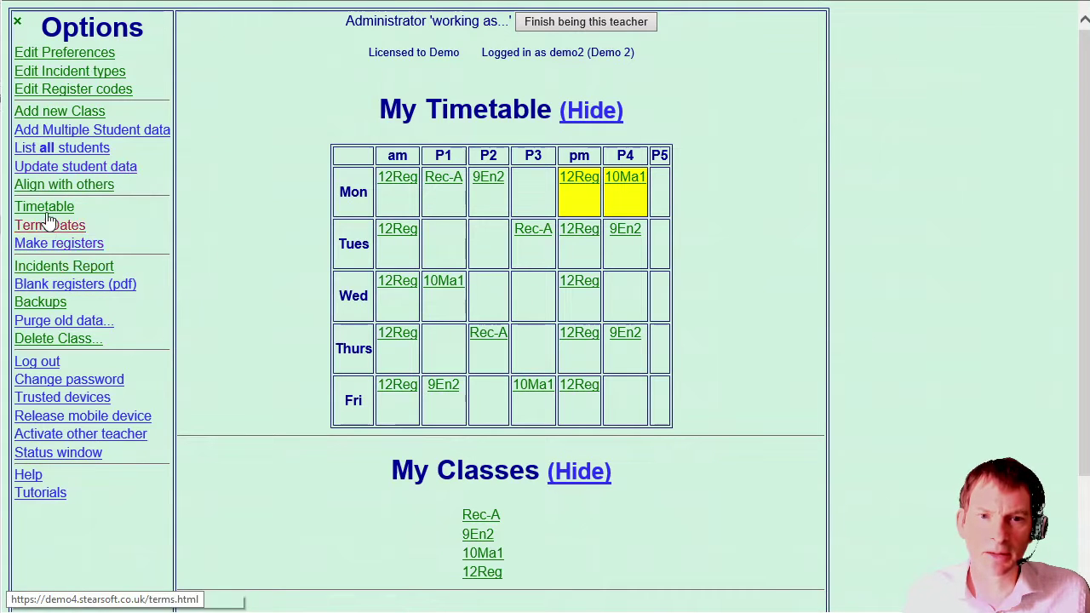
Open the printable version of the Incidents Report, choose Microsoft Print to PDF as the printer, and cancel the print.
{"action": "left_click", "coordinate": [75, 271]}
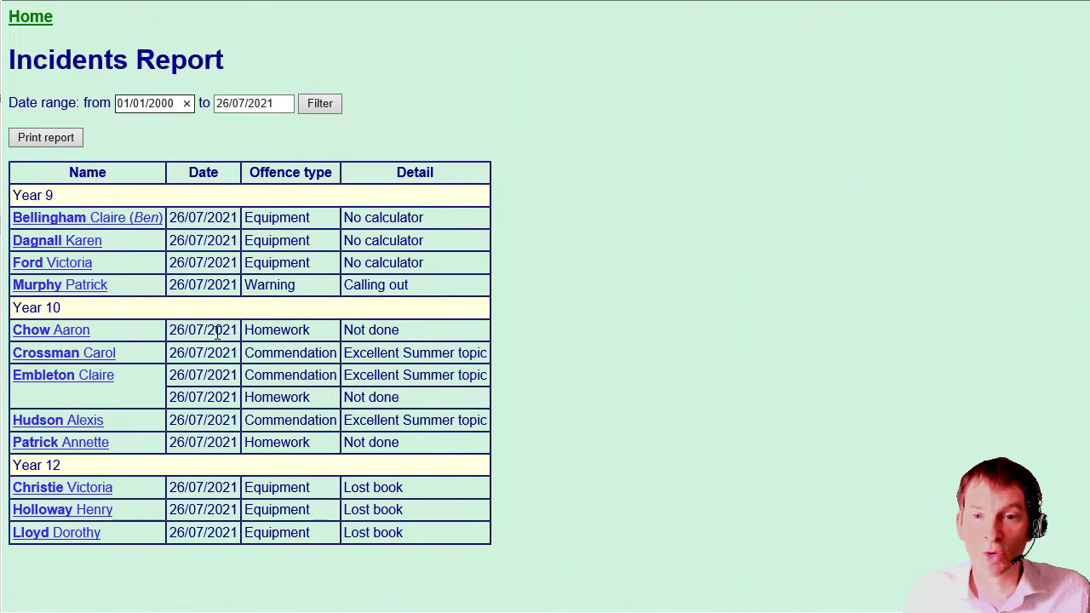
{"action": "left_click", "coordinate": [48, 141]}
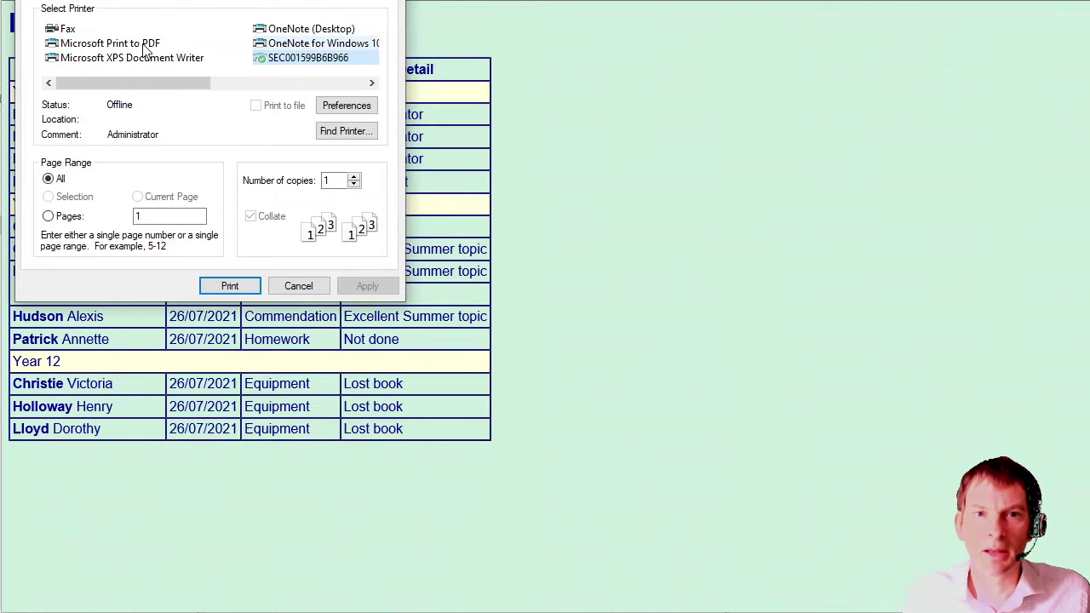
{"action": "left_click", "coordinate": [145, 44]}
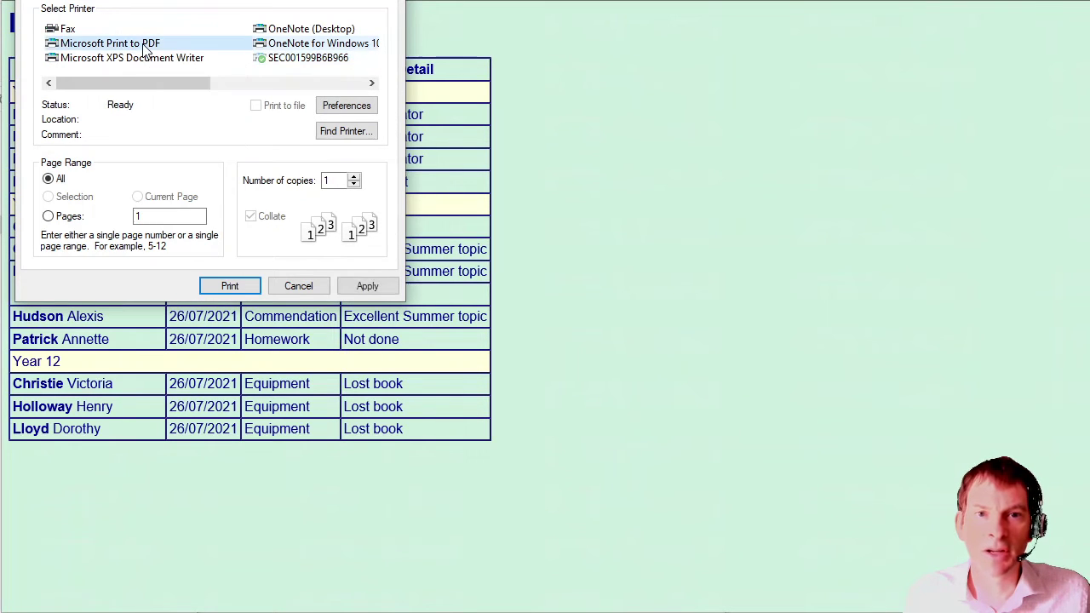
{"action": "left_click", "coordinate": [298, 285]}
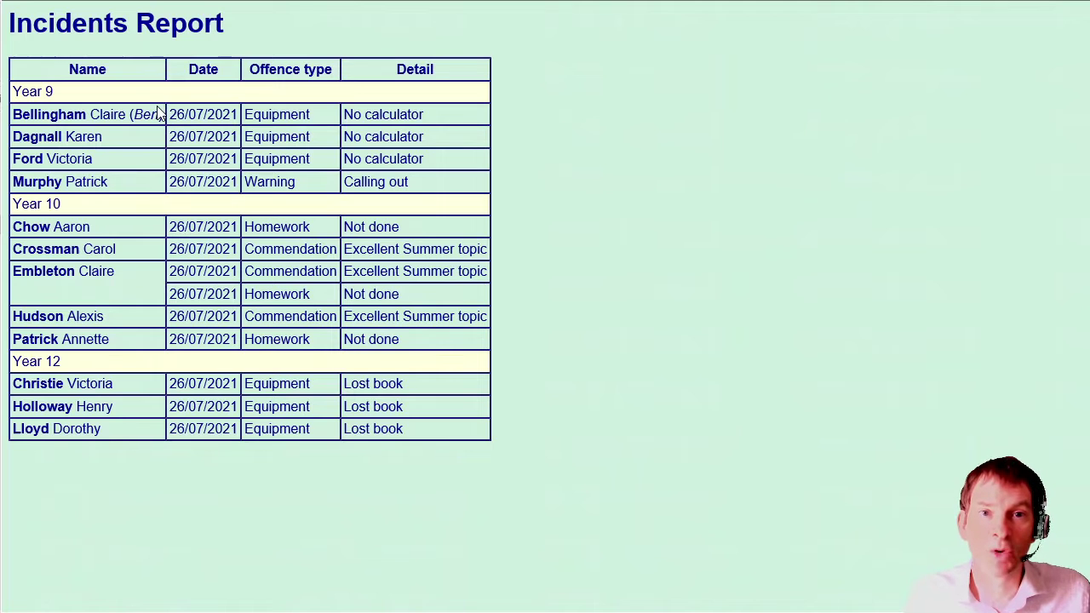
Highlight the whole printable Incidents Report as for copying, clear the selection, and return to the home page.
{"action": "left_click_drag", "start_coordinate": [20, 27], "coordinate": [544, 438]}
{"action": "left_click", "coordinate": [550, 438]}
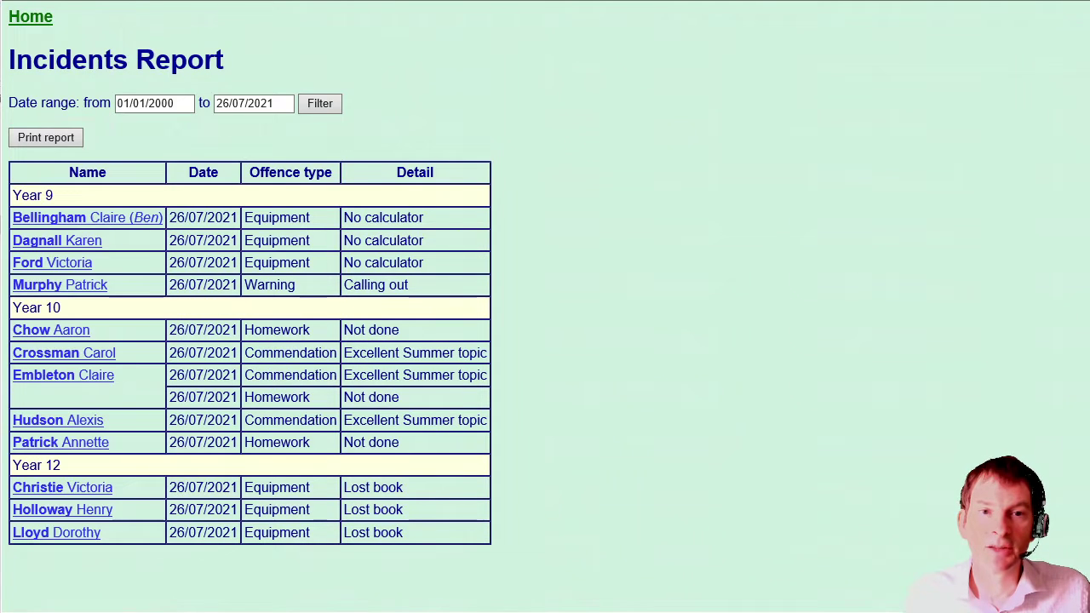
{"action": "left_click", "coordinate": [33, 17]}
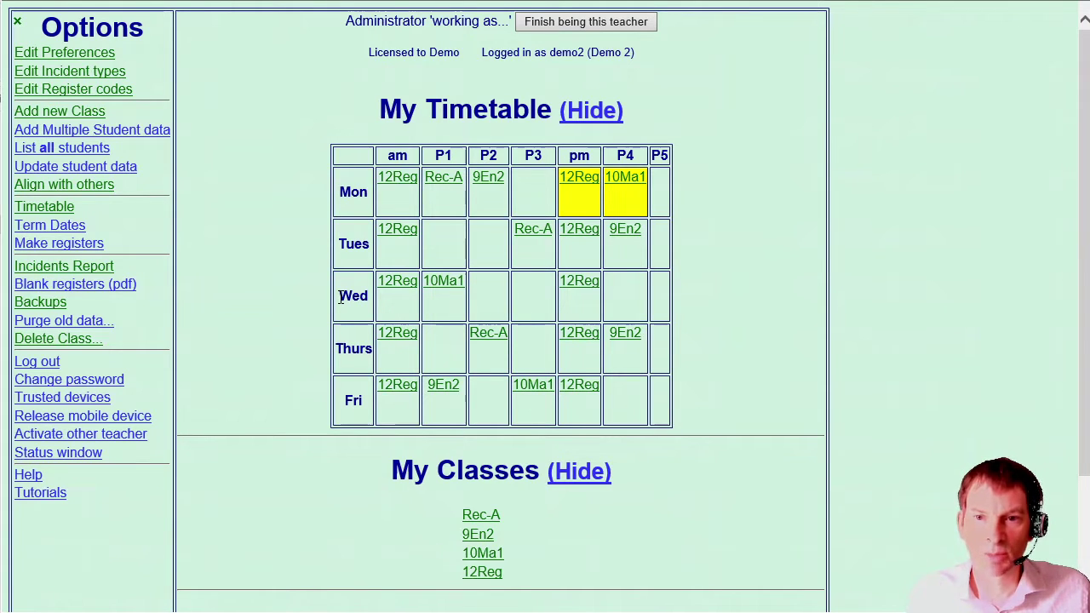
Rename the class 12Reg as 12Reg-2020, copy the -2020 suffix, save the class details, and return to the home page.
{"action": "left_click", "coordinate": [394, 176]}
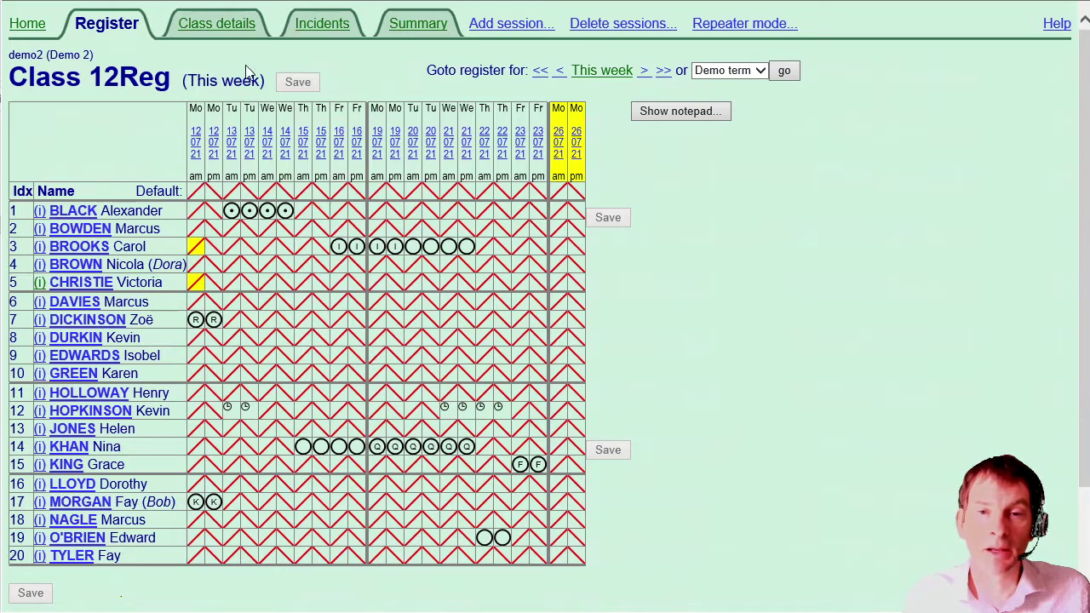
{"action": "left_click", "coordinate": [227, 25]}
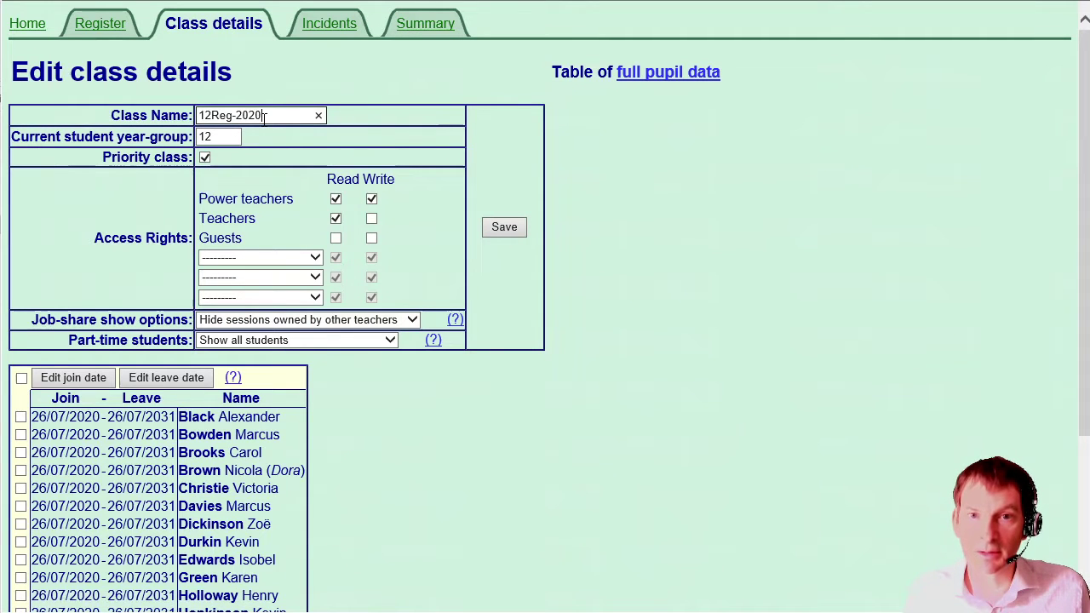
{"action": "key", "text": "shift+Left"}
{"action": "key", "text": "shift+Left"}
{"action": "key", "text": "shift+Left"}
{"action": "key", "text": "shift+Left"}
{"action": "key", "text": "shift+Left"}
{"action": "key", "text": "ctrl+c"}
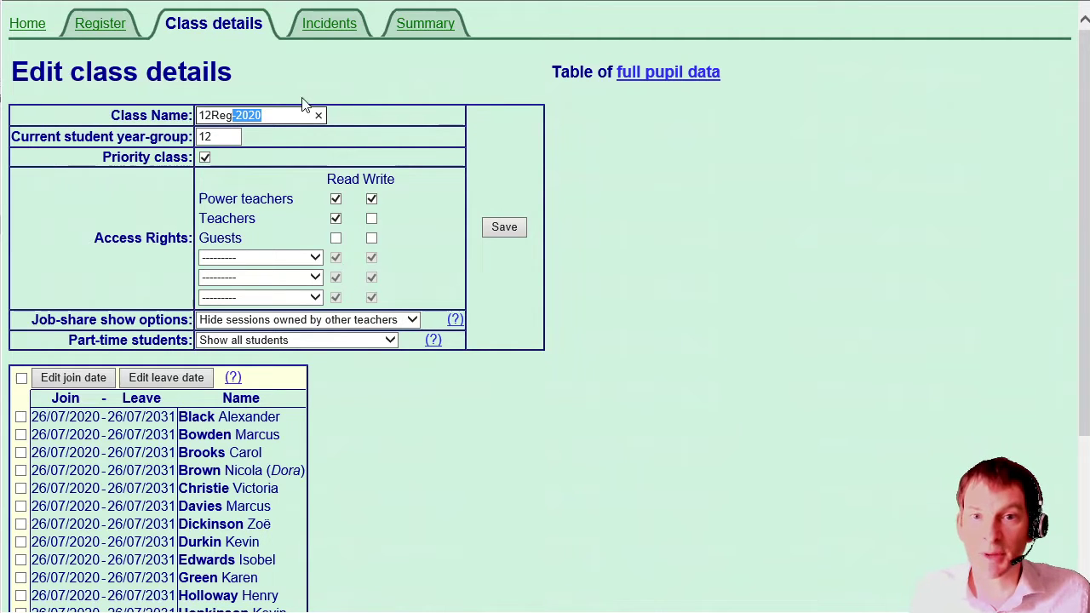
{"action": "left_click", "coordinate": [514, 231]}
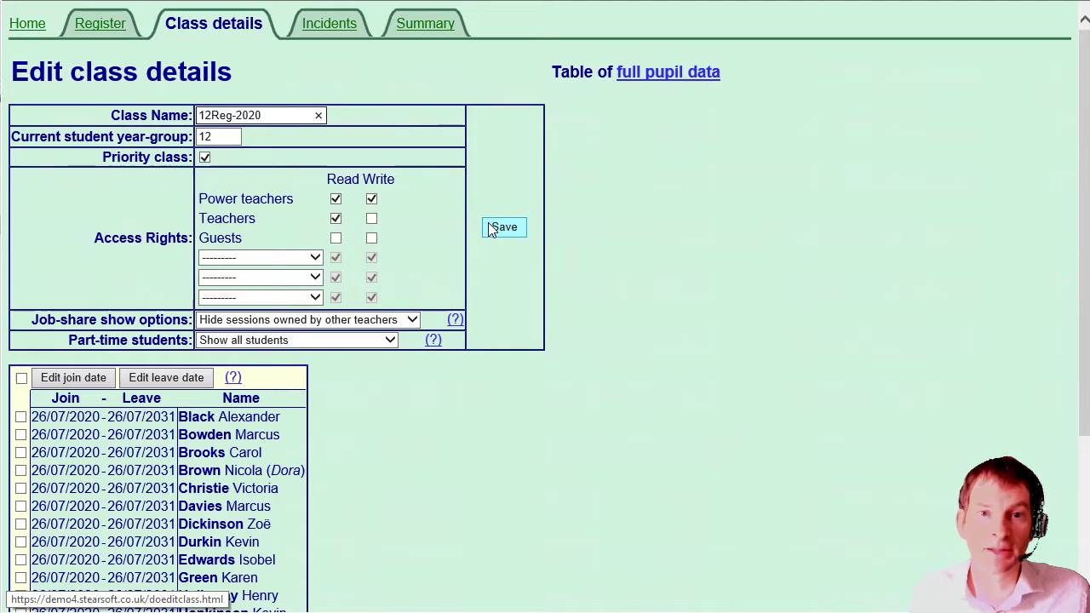
{"action": "left_click", "coordinate": [32, 27]}
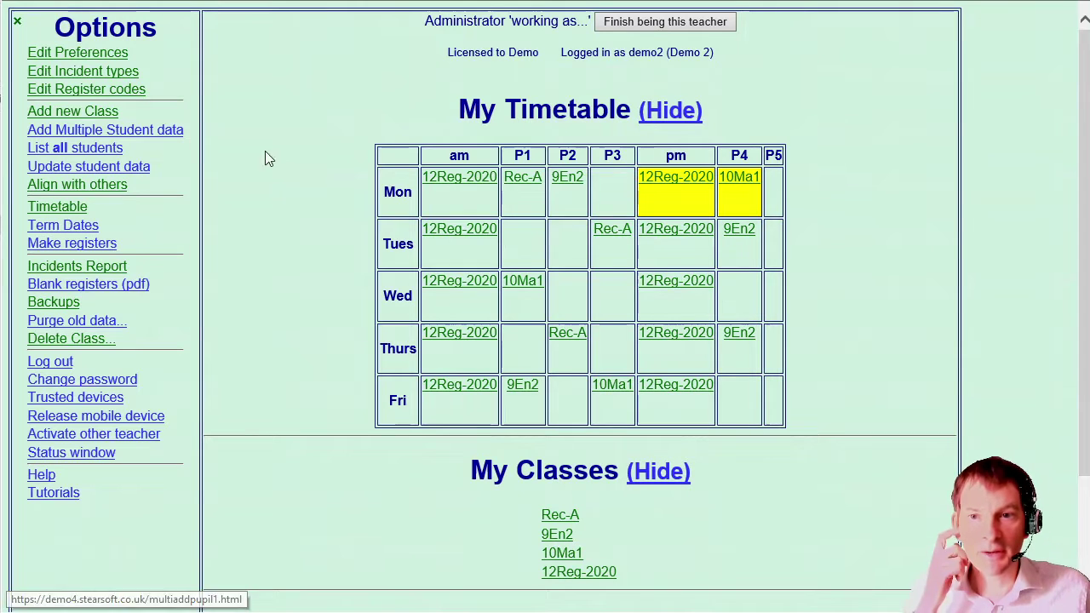
Rename the class Rec-A as Rec-A-2020 and save its class details.
{"action": "left_click", "coordinate": [518, 181]}
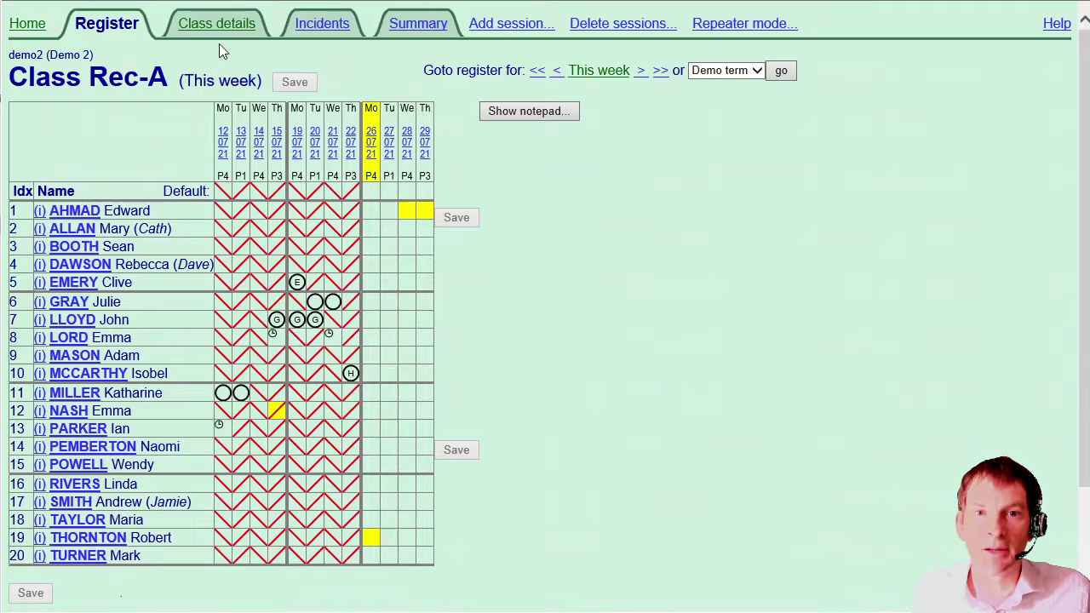
{"action": "left_click", "coordinate": [219, 34]}
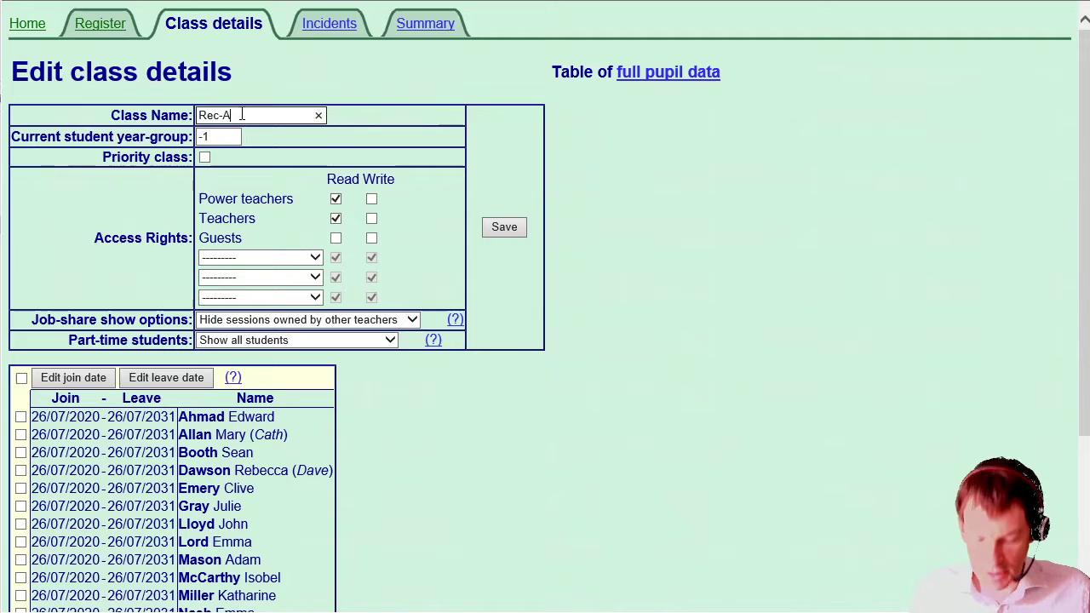
{"action": "left_click", "coordinate": [242, 114]}
{"action": "type", "text": "-2020"}
{"action": "left_click", "coordinate": [494, 227]}
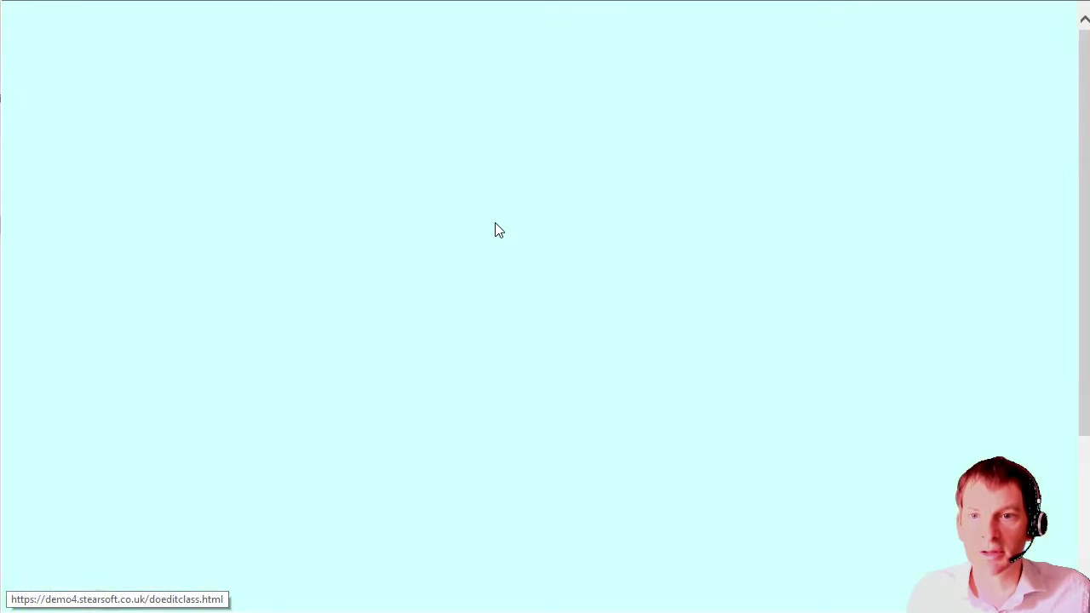
Rename the class 9En2 as 9En2-2020, save its class details, and return to the home page.
{"action": "left_click", "coordinate": [33, 24]}
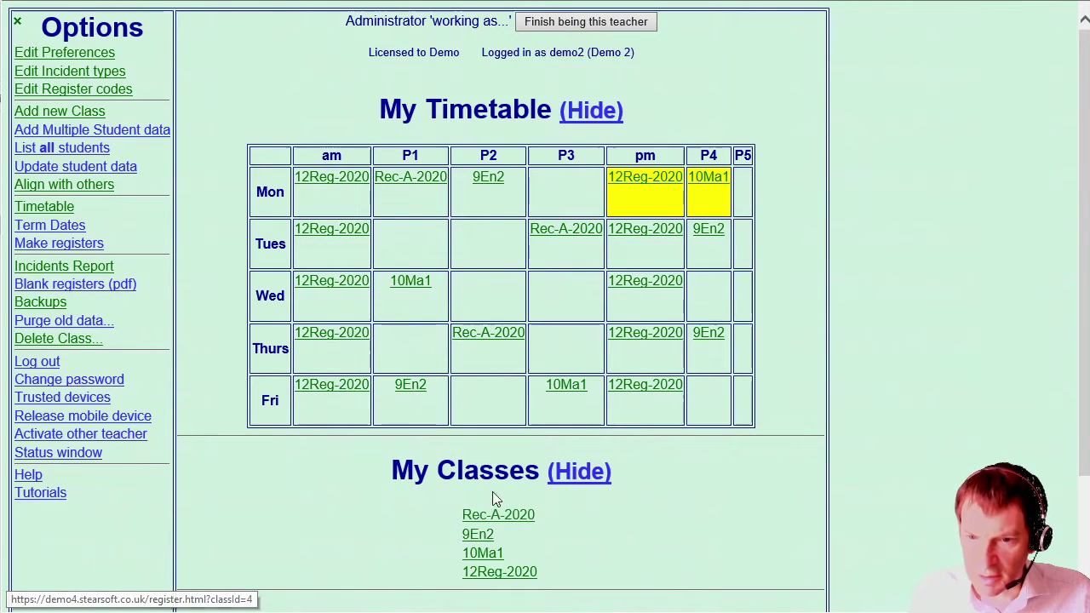
{"action": "left_click", "coordinate": [478, 536]}
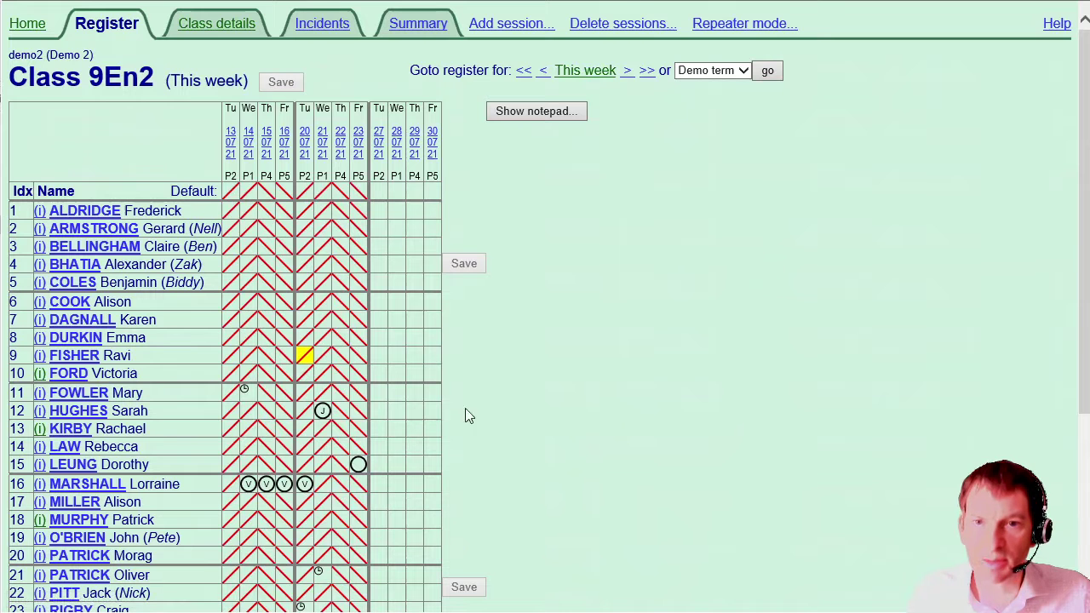
{"action": "left_click", "coordinate": [239, 27]}
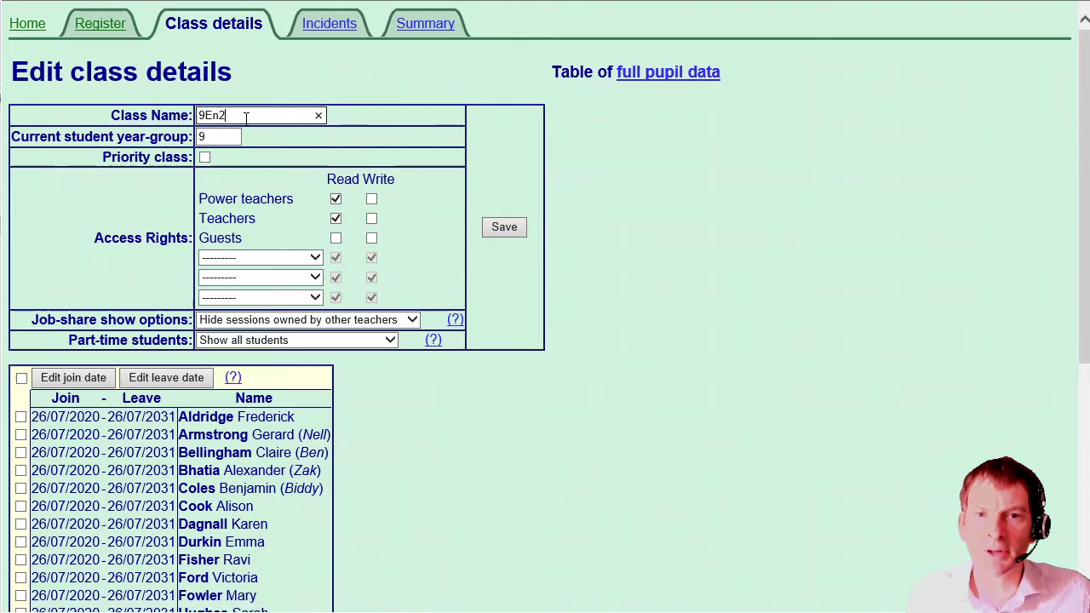
{"action": "type", "text": "-2020"}
{"action": "left_click", "coordinate": [503, 228]}
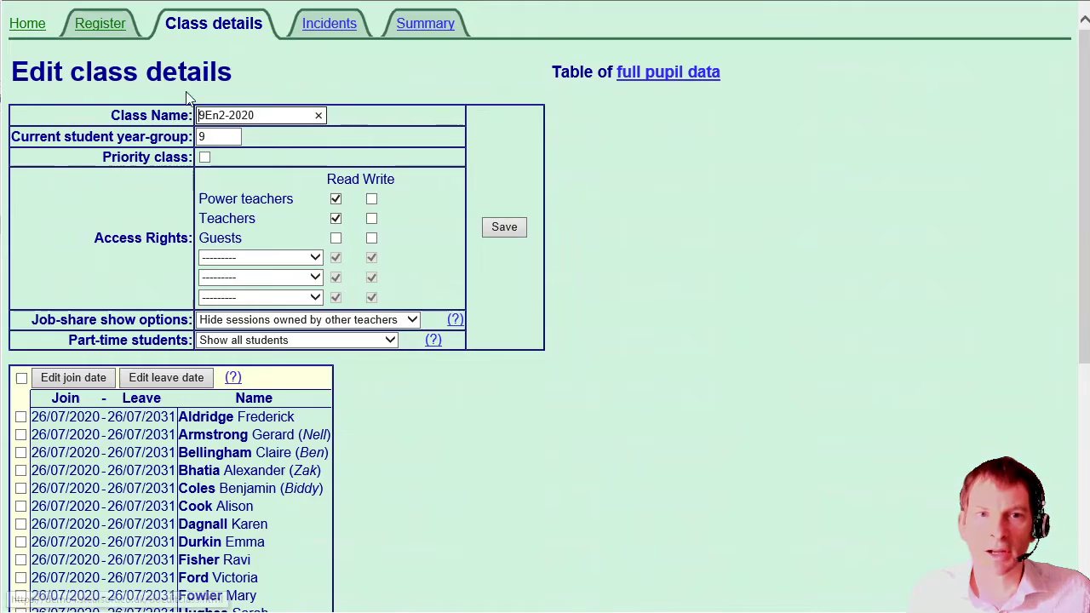
{"action": "left_click", "coordinate": [37, 26]}
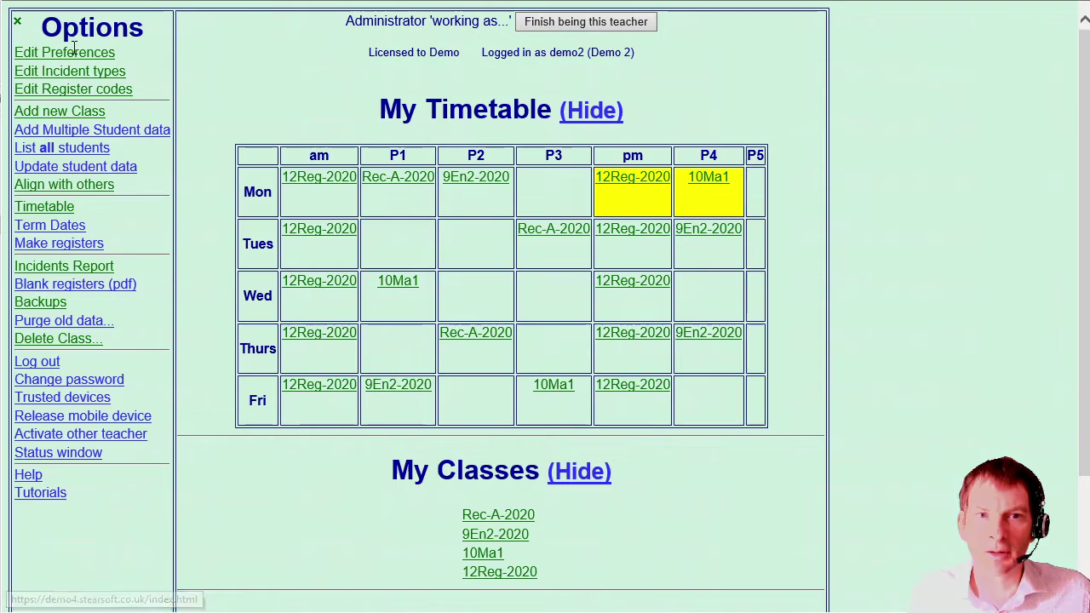
Rename the class 10Ma1 as 10Ma1-2020, save its class details, and return to the home page.
{"action": "left_click", "coordinate": [500, 553]}
{"action": "left_click", "coordinate": [251, 28]}
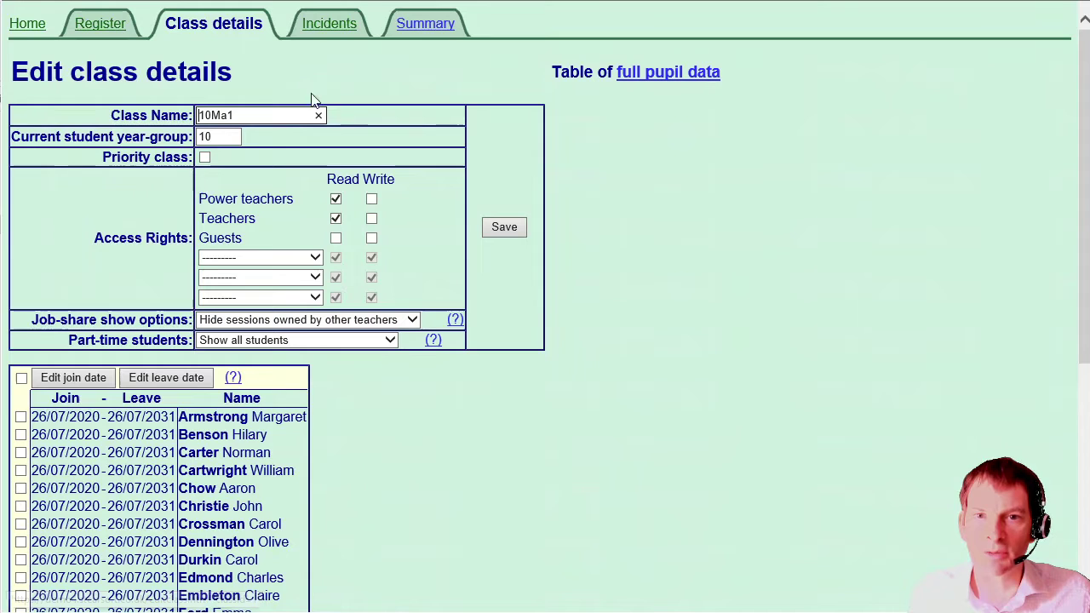
{"action": "left_click", "coordinate": [261, 116]}
{"action": "key", "text": "ctrl+v"}
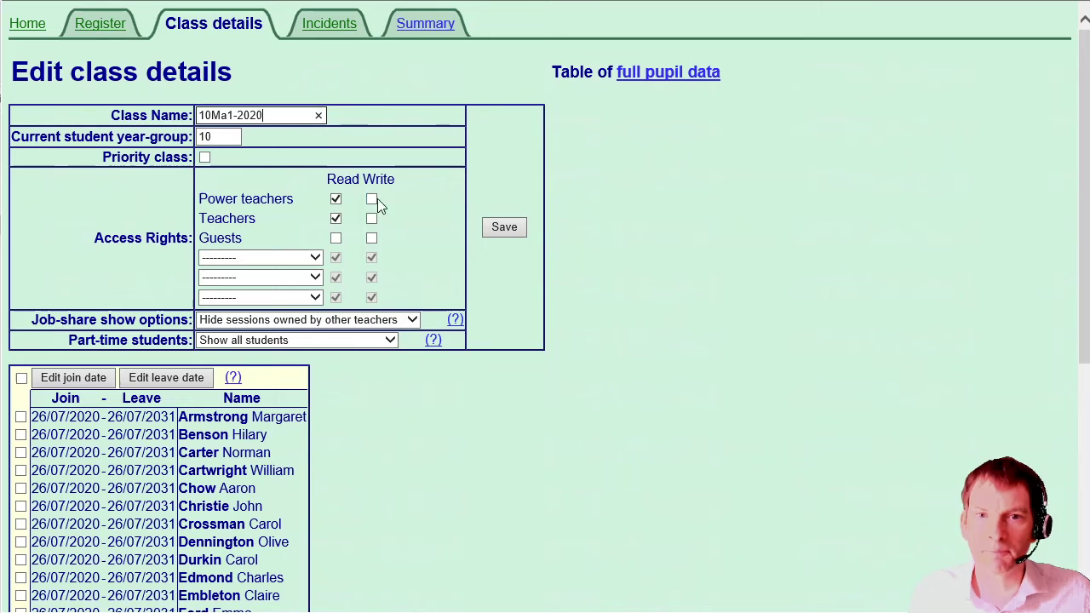
{"action": "left_click", "coordinate": [504, 227]}
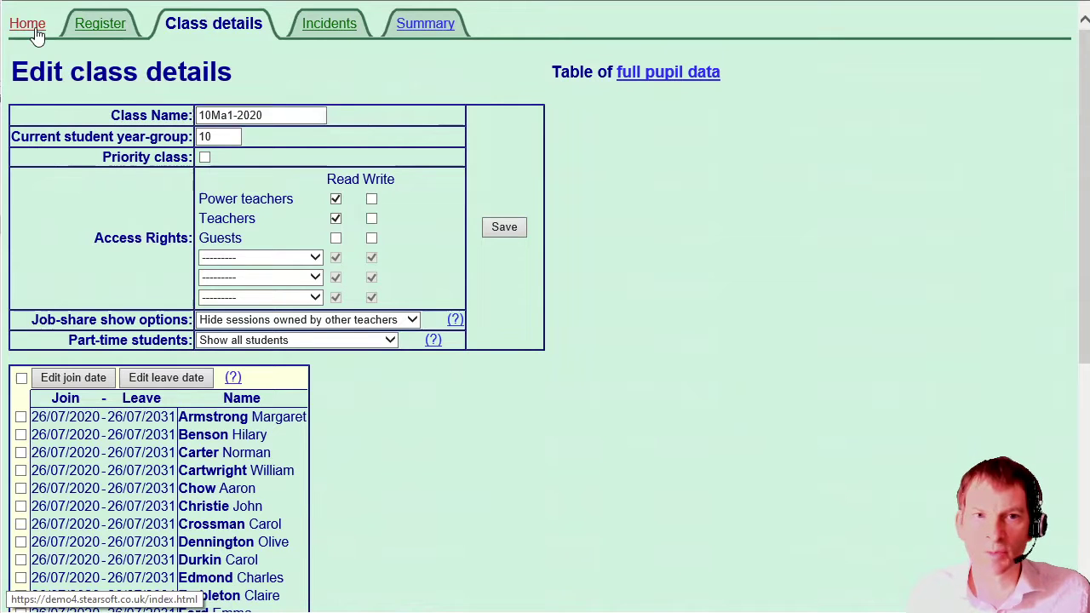
{"action": "left_click", "coordinate": [33, 27]}
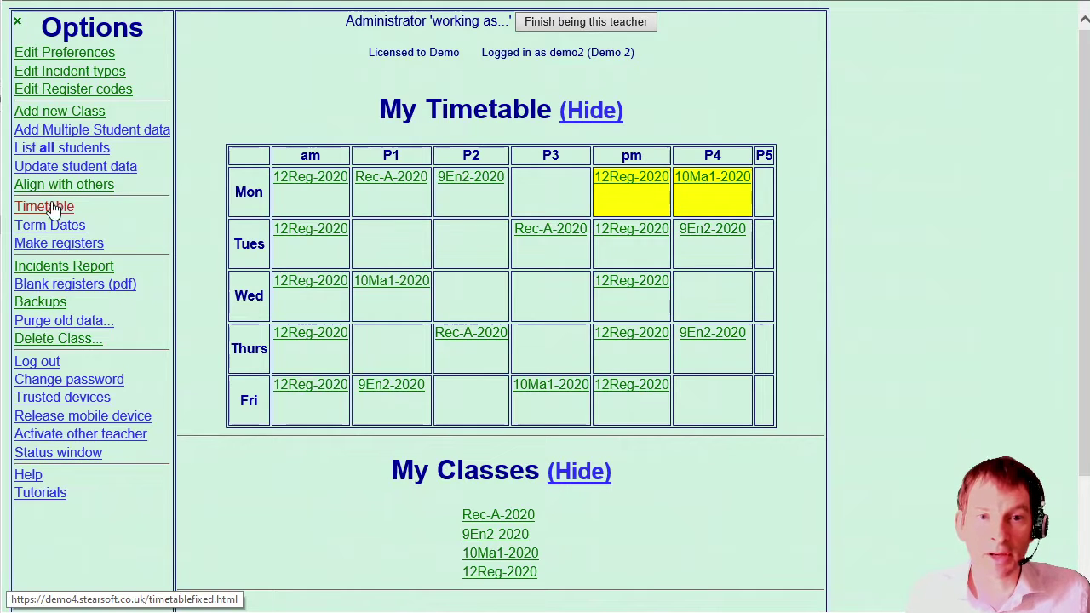
Add a new class named 12Reg with year group 12, marked as a priority class.
{"action": "left_click", "coordinate": [51, 119]}
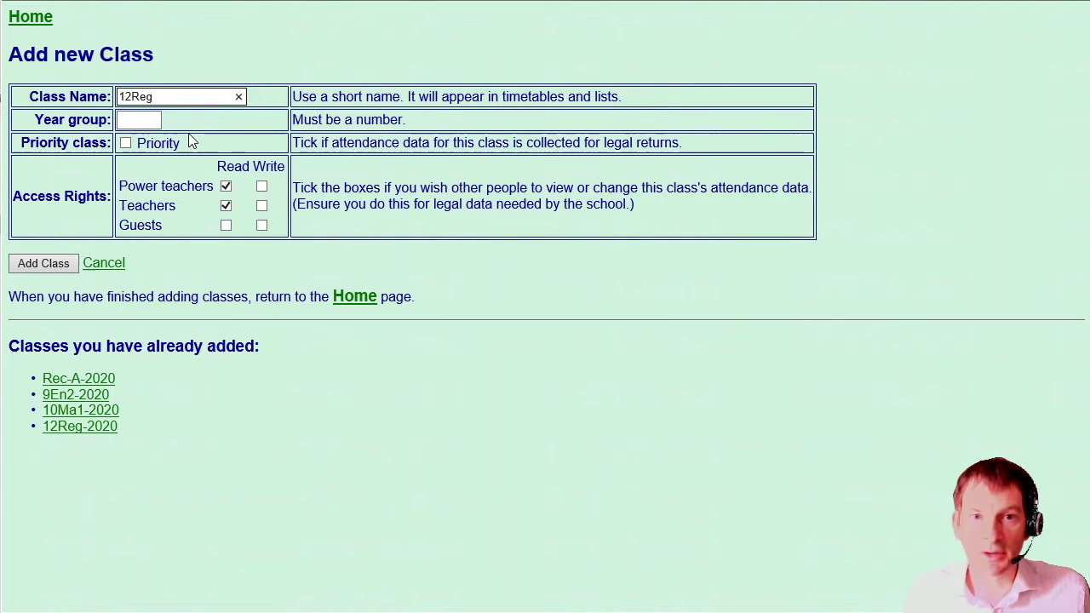
{"action": "left_click", "coordinate": [154, 120]}
{"action": "type", "text": "12"}
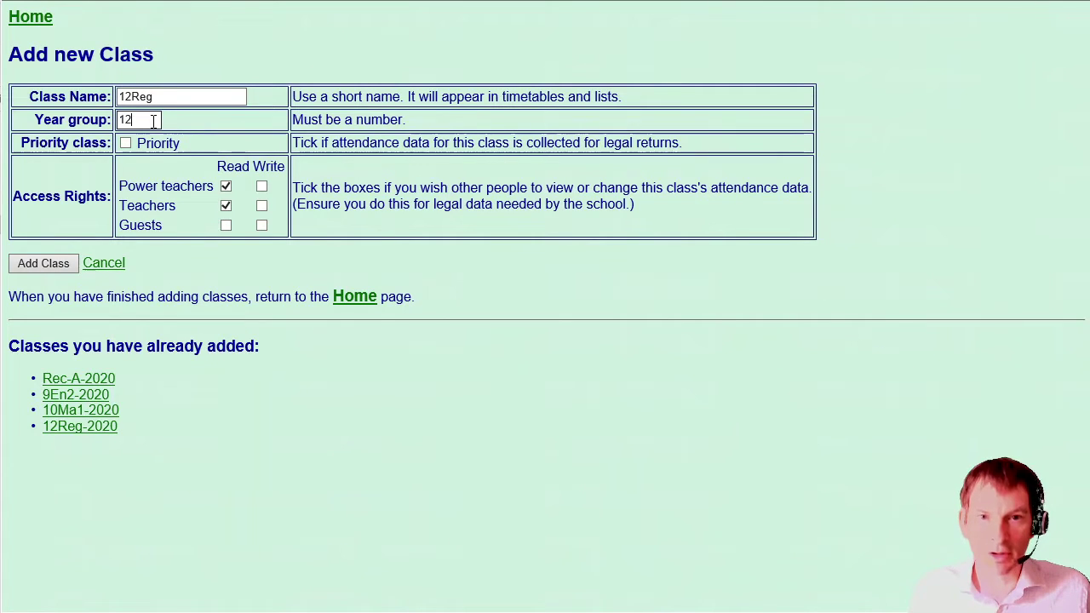
{"action": "left_click", "coordinate": [125, 143]}
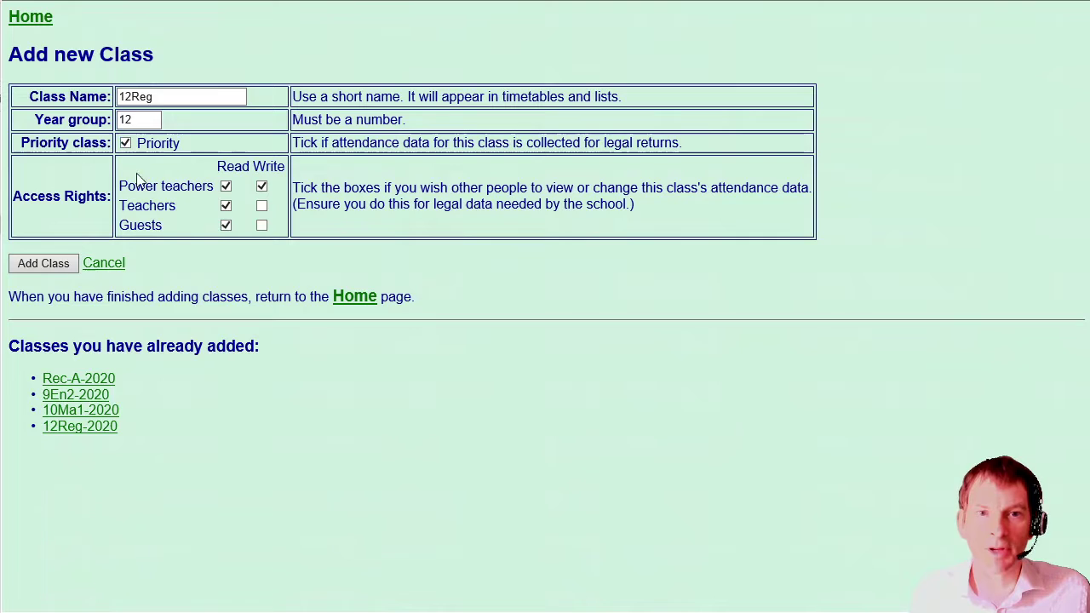
{"action": "left_click", "coordinate": [59, 266]}
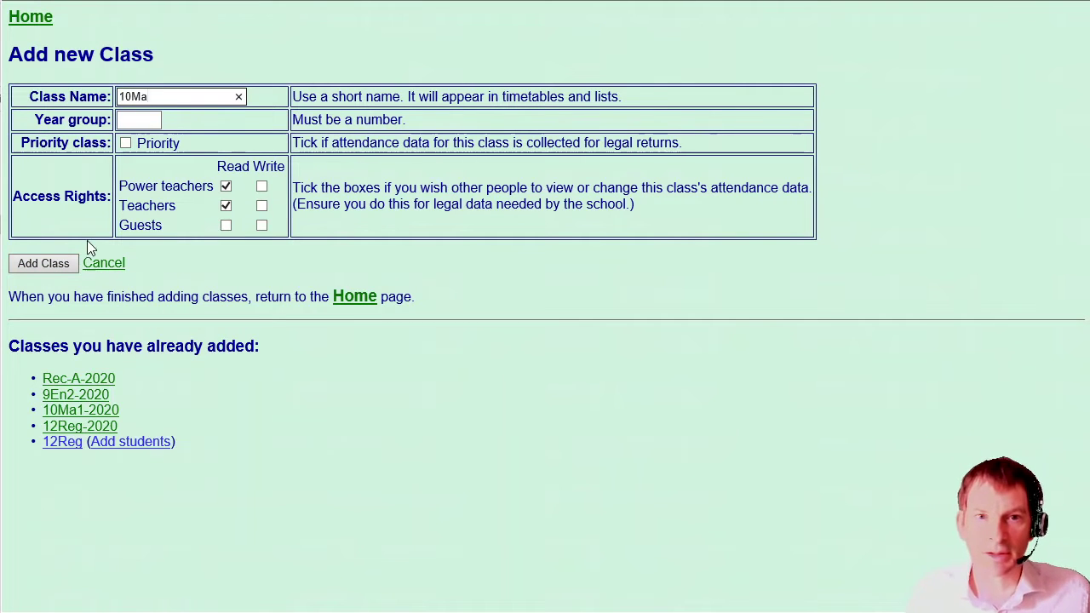
Add a new class named 10Ma with year group 10 and return to the home page.
{"action": "left_click", "coordinate": [126, 122]}
{"action": "type", "text": "1"}
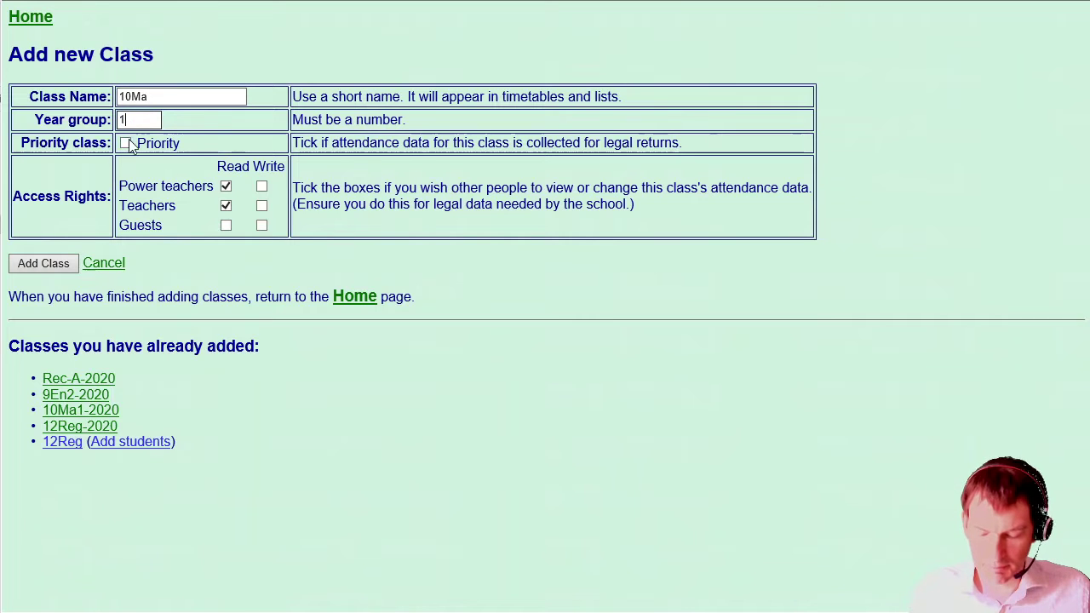
{"action": "type", "text": "0"}
{"action": "left_click", "coordinate": [49, 262]}
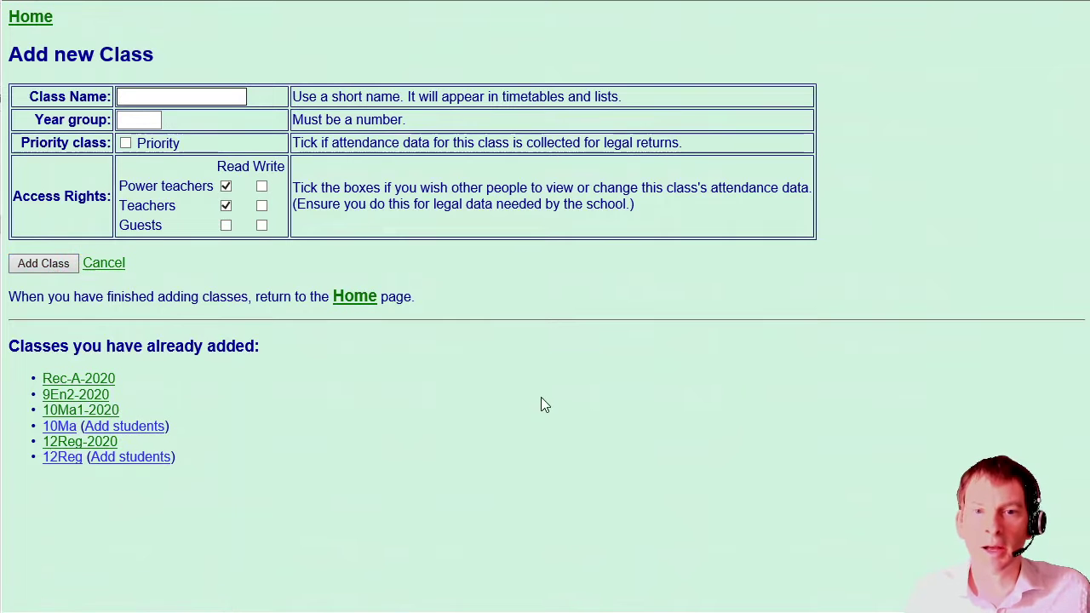
{"action": "left_click", "coordinate": [26, 21]}
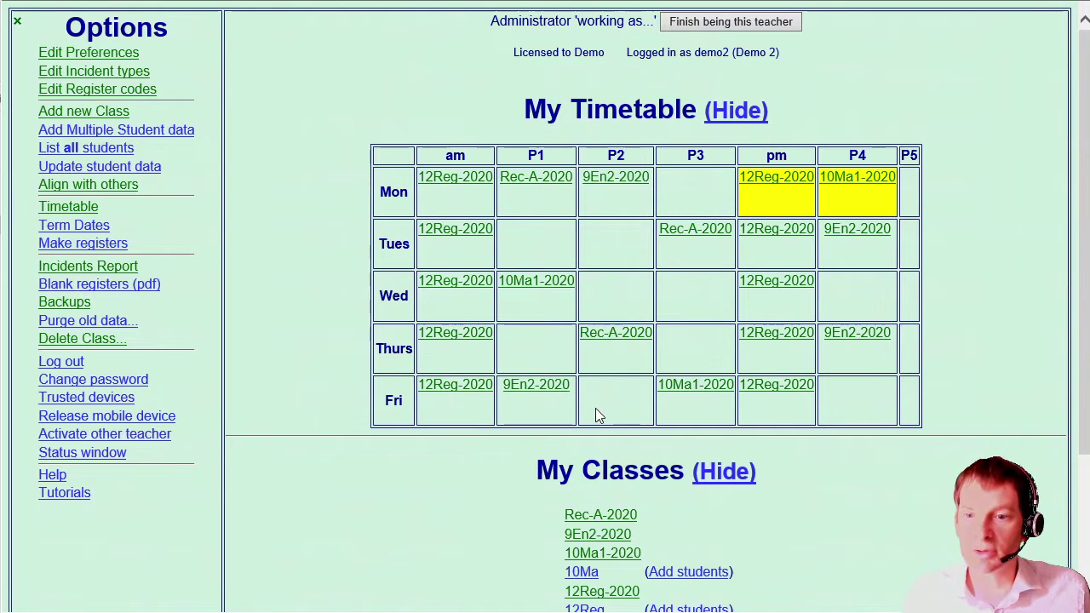
Open the timetable for editing and clear all of its class entries.
{"action": "scroll", "coordinate": [599, 415], "scroll_direction": "down", "scroll_amount": 3}
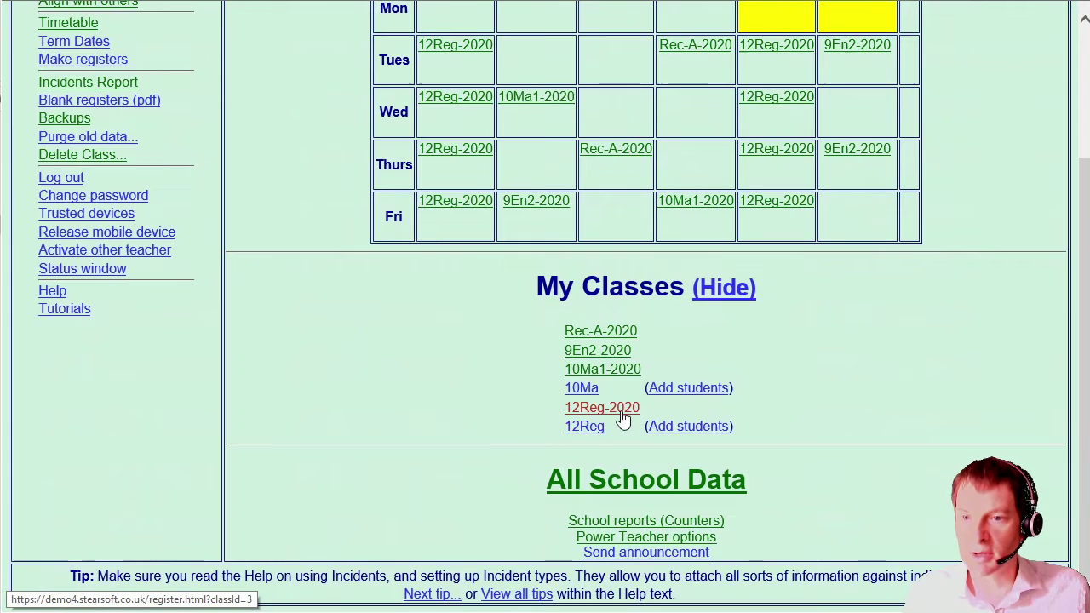
{"action": "scroll", "coordinate": [628, 409], "scroll_direction": "up", "scroll_amount": 3}
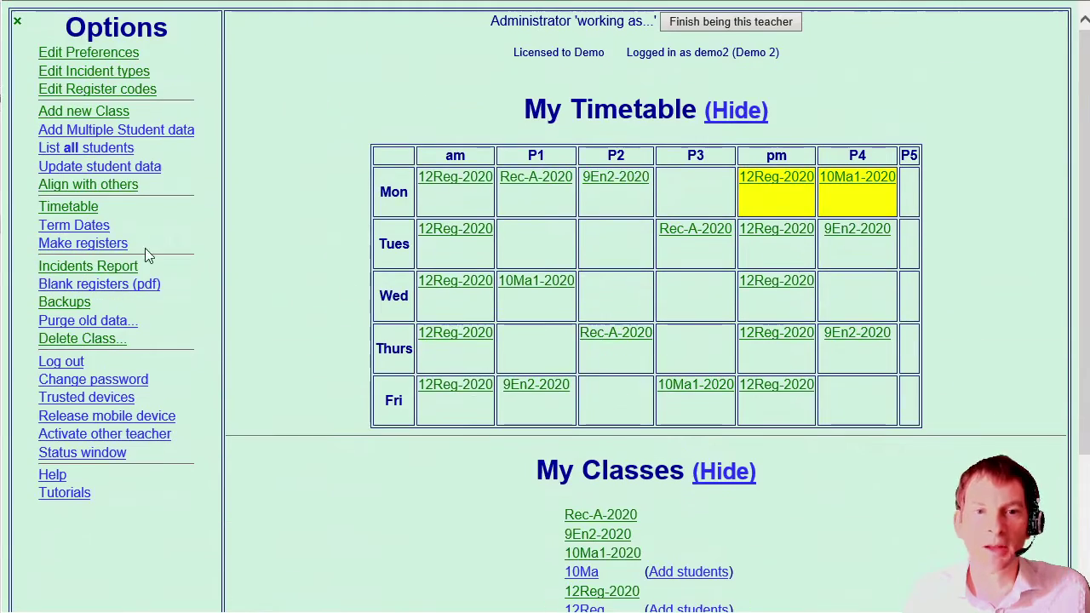
{"action": "left_click", "coordinate": [86, 212]}
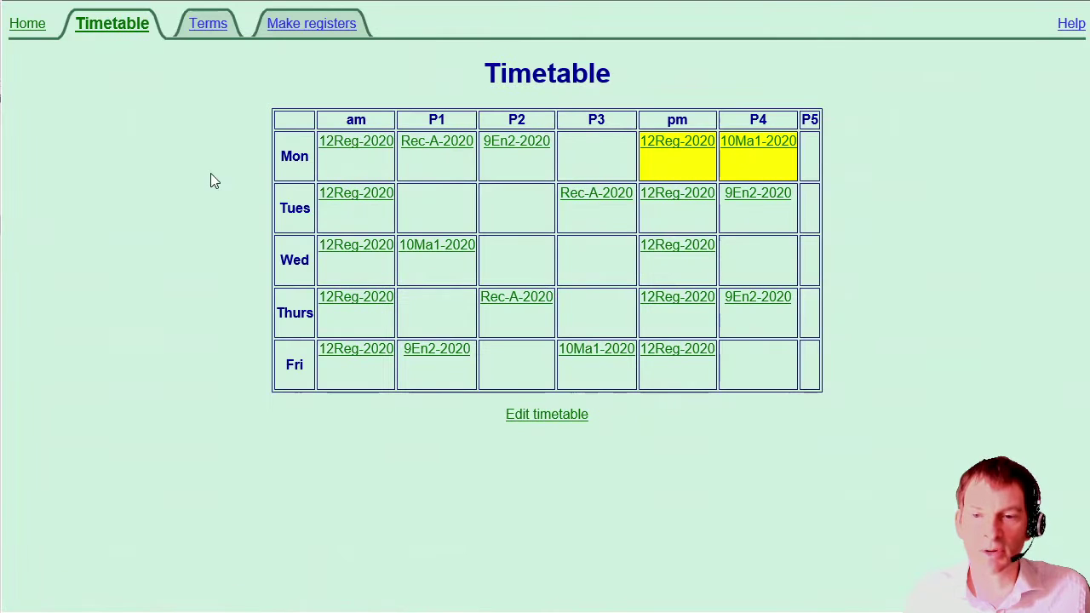
{"action": "left_click", "coordinate": [535, 414]}
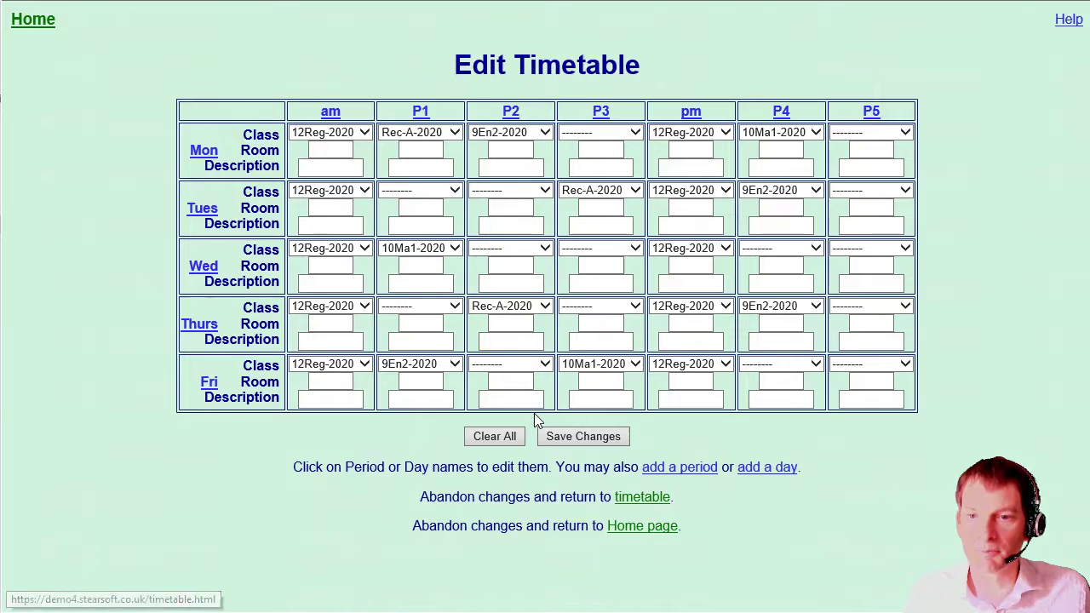
{"action": "left_click", "coordinate": [488, 438]}
Assign the class 12Reg to the am period on Monday, Tuesday and Wednesday in the timetable.
{"action": "left_click", "coordinate": [359, 136]}
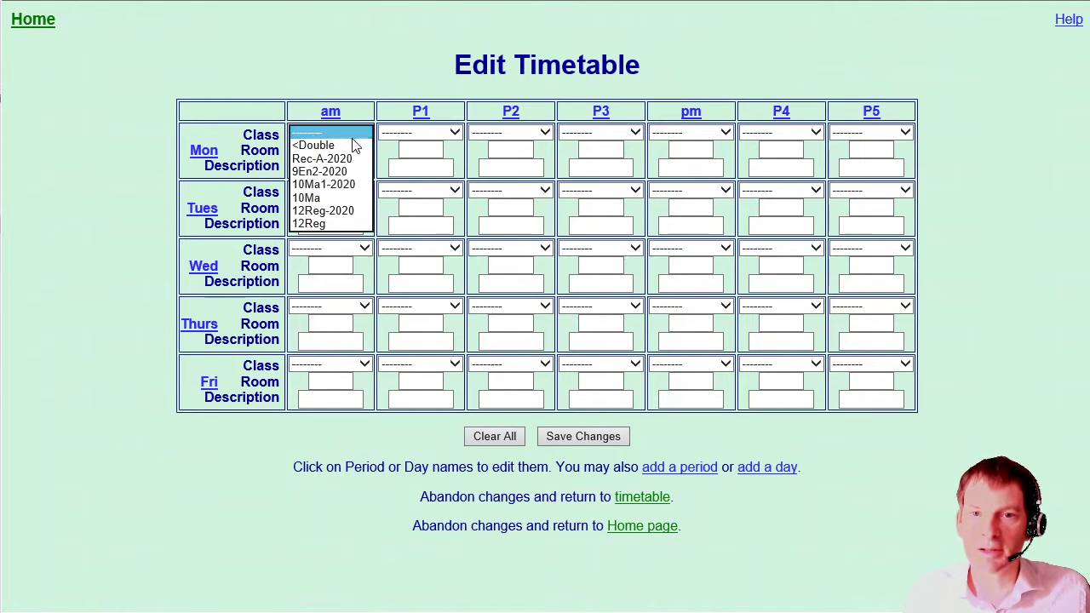
{"action": "left_click", "coordinate": [346, 223]}
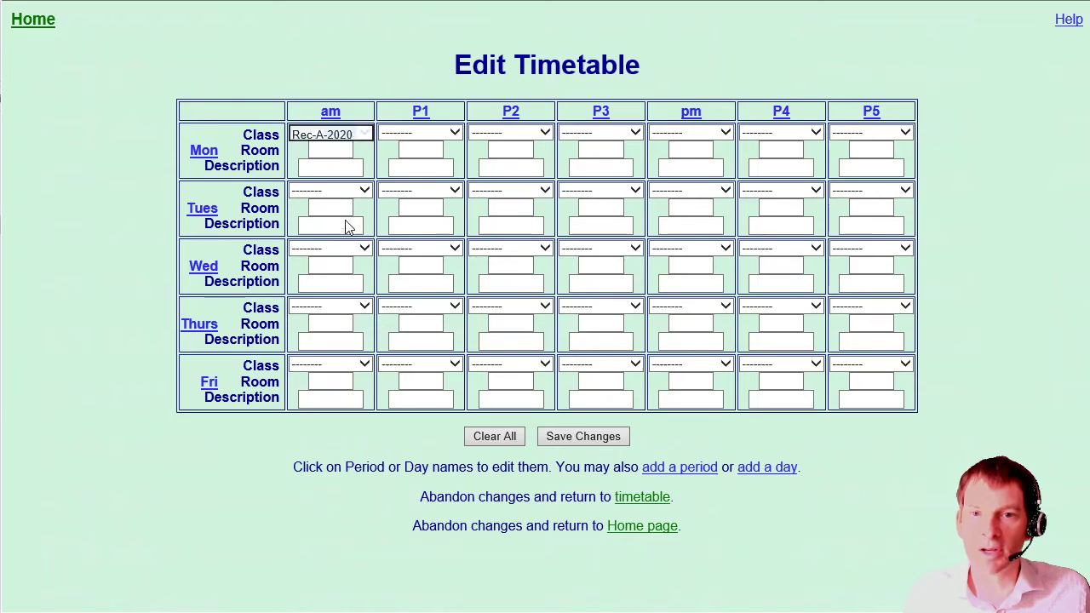
{"action": "left_click", "coordinate": [347, 193]}
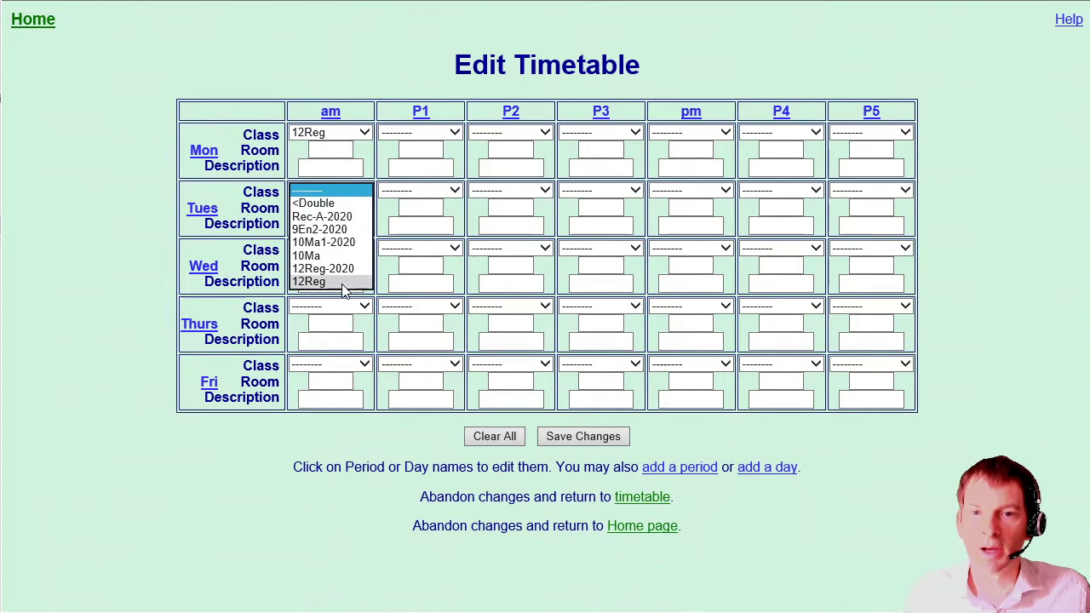
{"action": "left_click", "coordinate": [345, 281]}
{"action": "left_click", "coordinate": [346, 250]}
{"action": "left_click", "coordinate": [349, 339]}
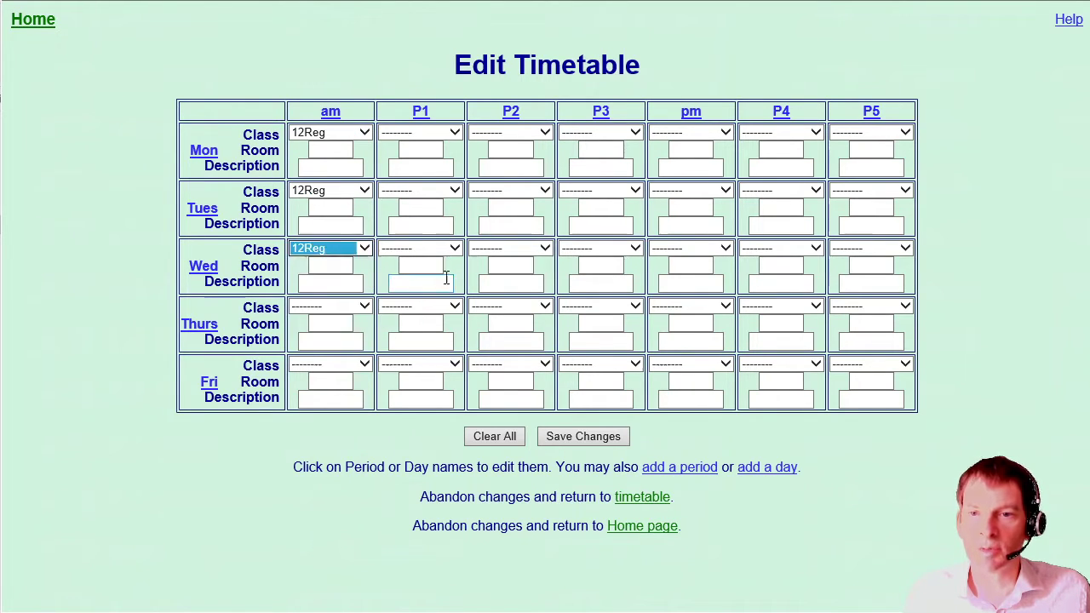
Assign the class 10Ma to Wednesday P2 and Friday P3, and save the timetable changes.
{"action": "left_click", "coordinate": [486, 250]}
{"action": "left_click", "coordinate": [486, 313]}
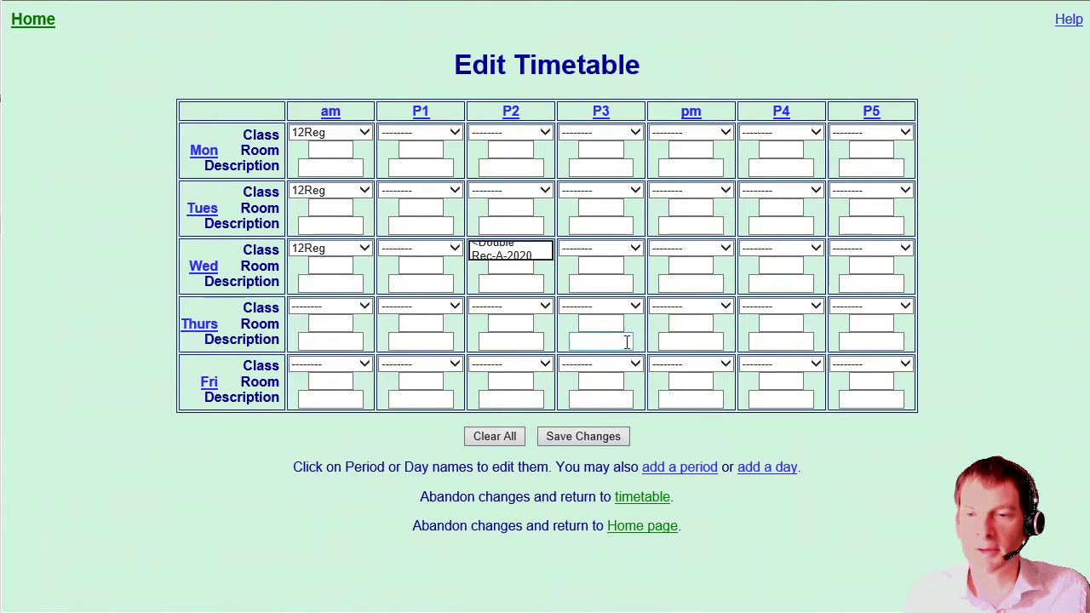
{"action": "left_click", "coordinate": [606, 366]}
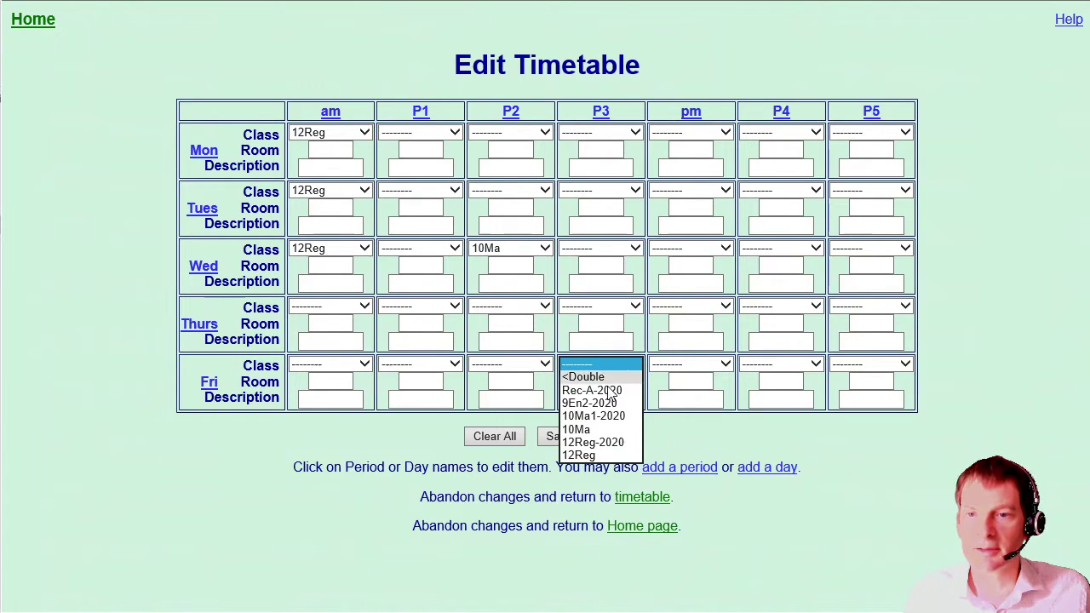
{"action": "left_click", "coordinate": [593, 430]}
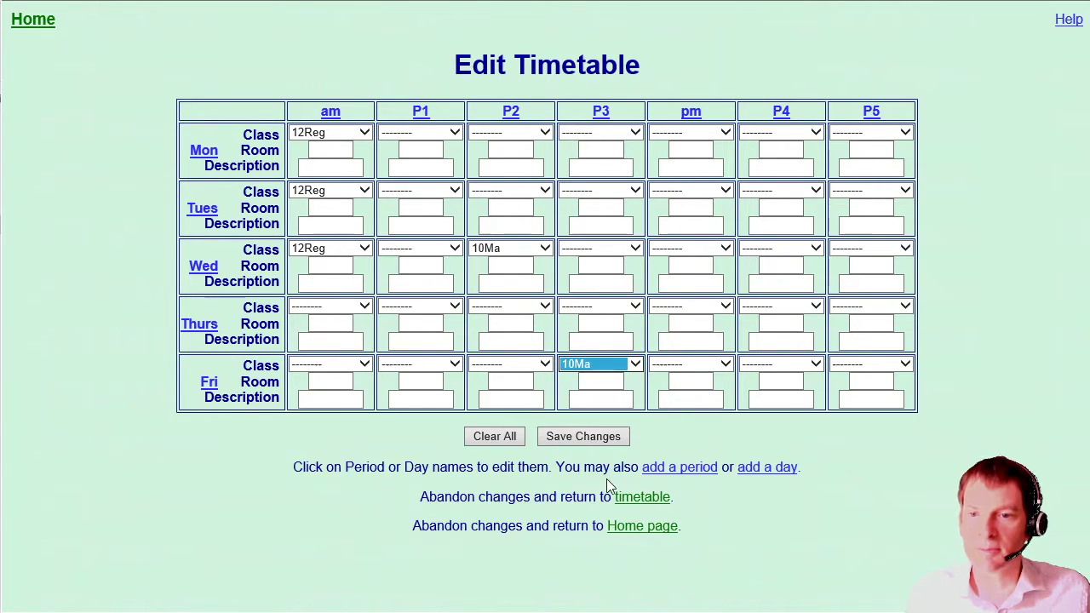
{"action": "left_click", "coordinate": [582, 443]}
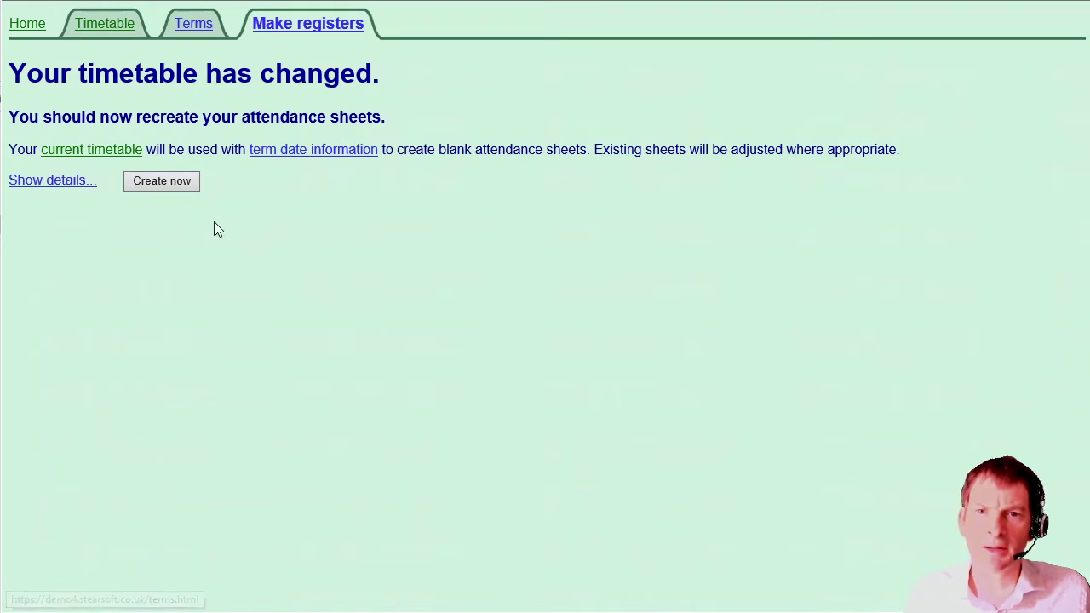
View the register of the old class 9En2-2020 for the whole Demo term and return to the home page.
{"action": "left_click", "coordinate": [33, 31]}
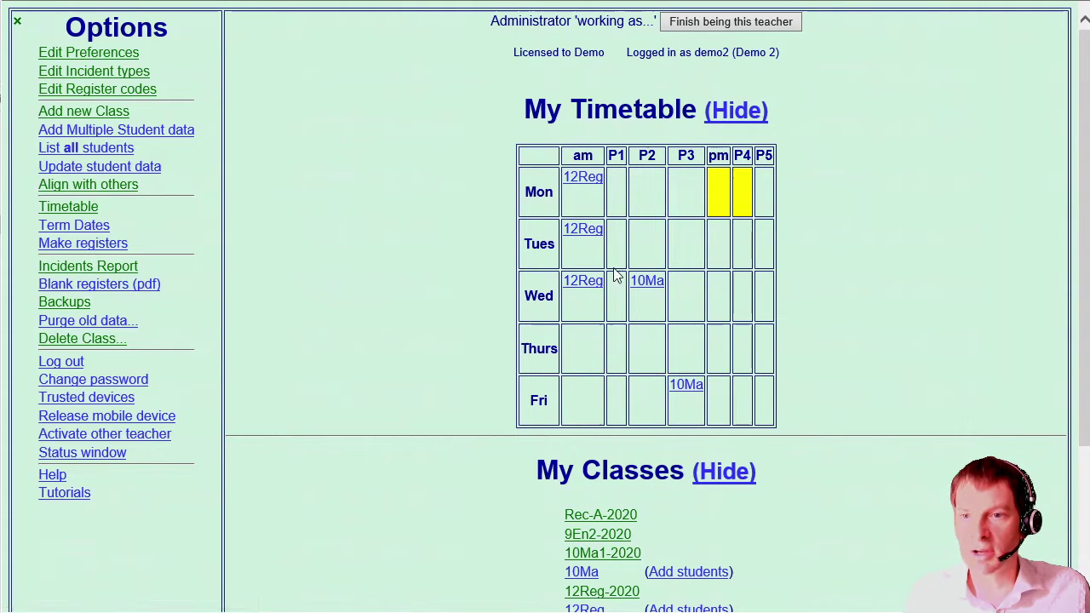
{"action": "left_click", "coordinate": [588, 537]}
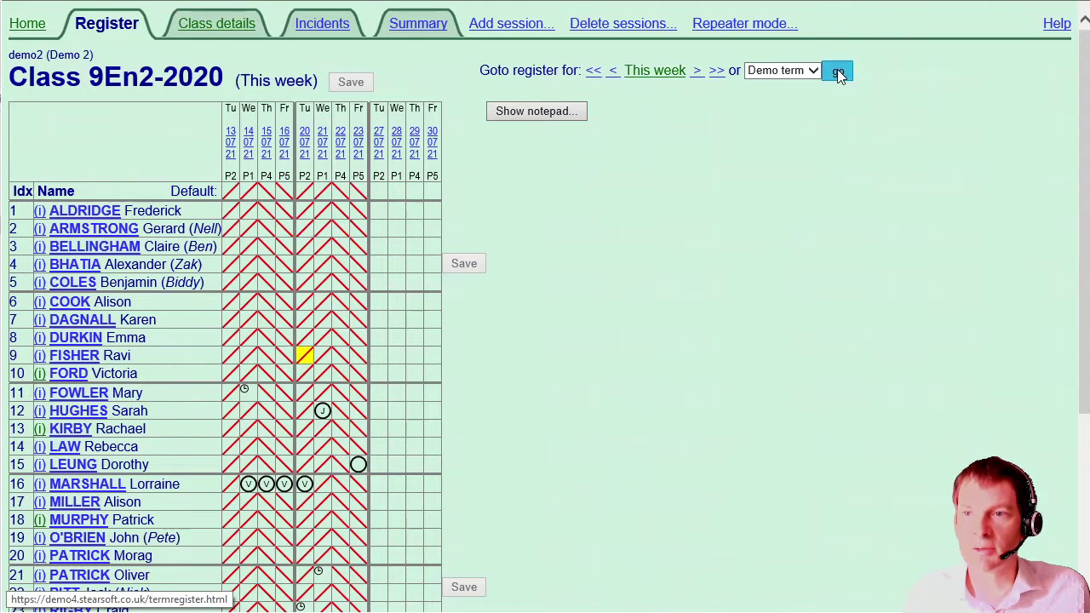
{"action": "left_click", "coordinate": [839, 73]}
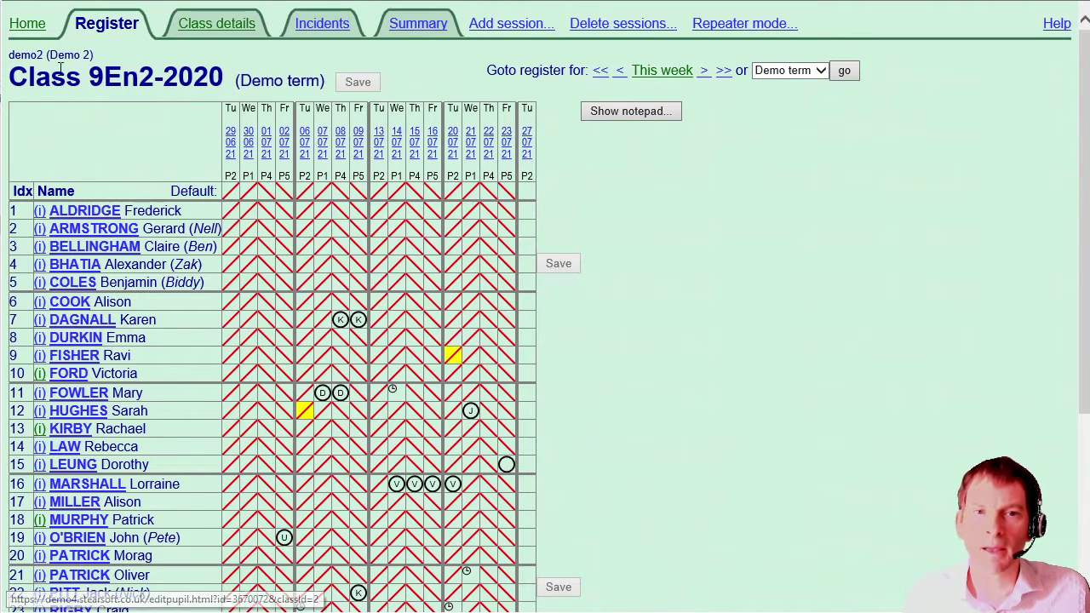
{"action": "left_click", "coordinate": [27, 24]}
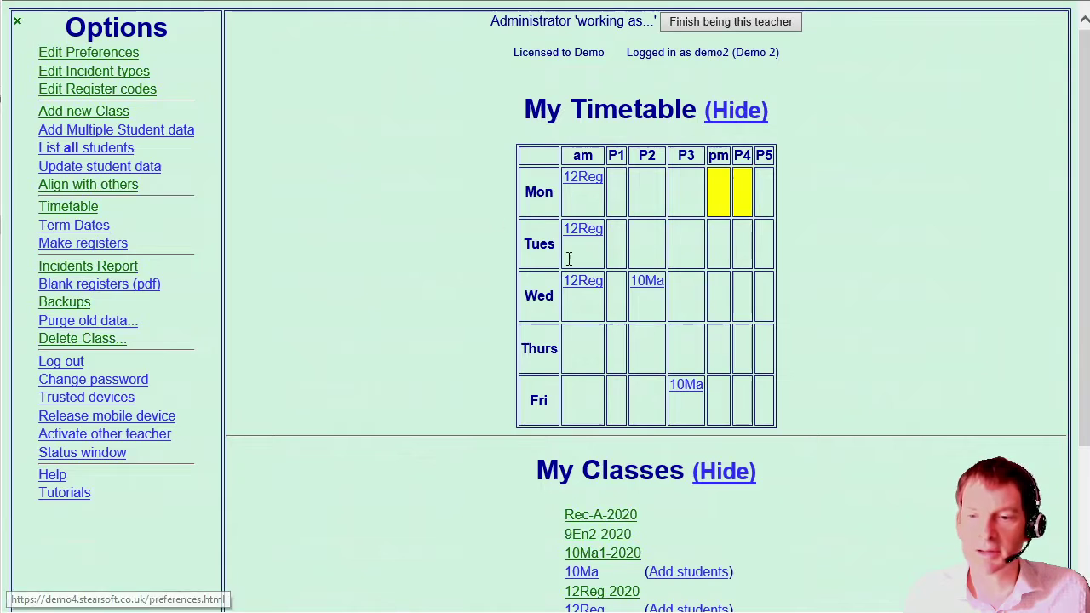
{"action": "scroll", "coordinate": [648, 538], "scroll_direction": "down", "scroll_amount": 2}
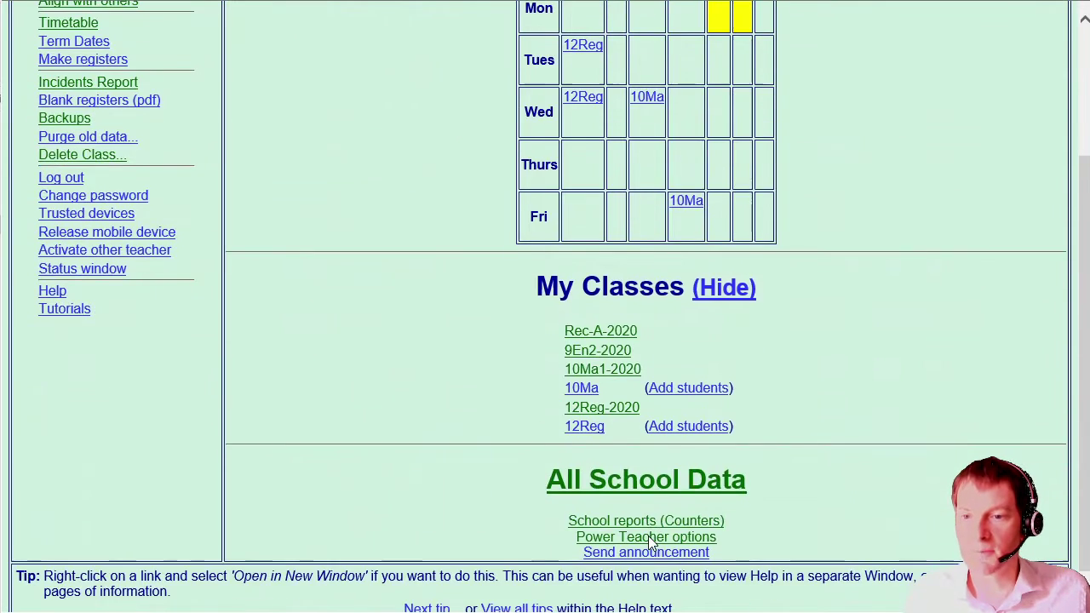
{"action": "scroll", "coordinate": [648, 537], "scroll_direction": "up", "scroll_amount": 1}
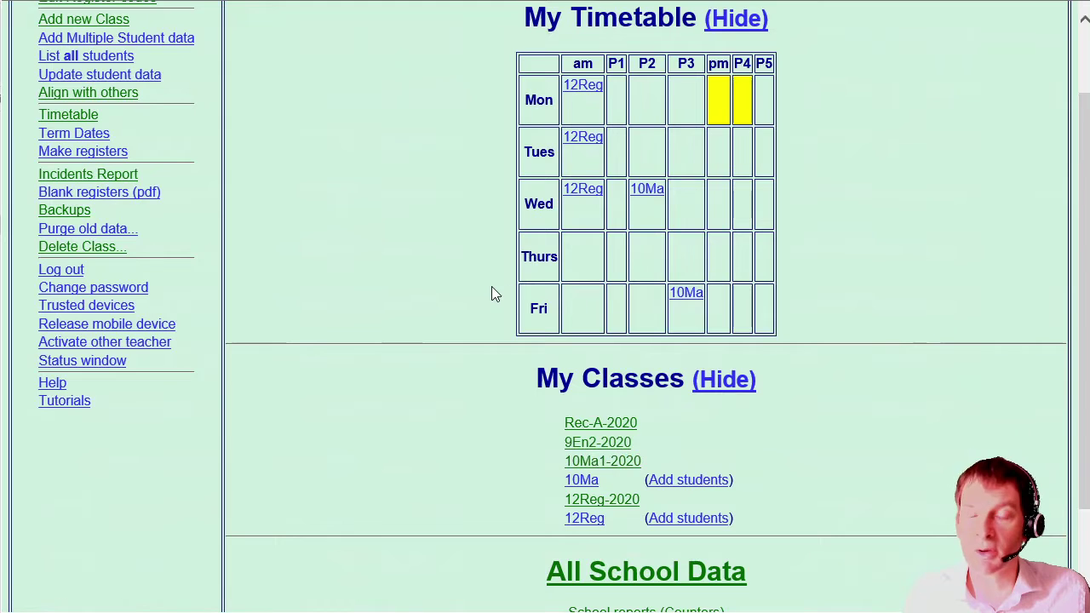
{"action": "scroll", "coordinate": [492, 287], "scroll_direction": "up", "scroll_amount": 1}
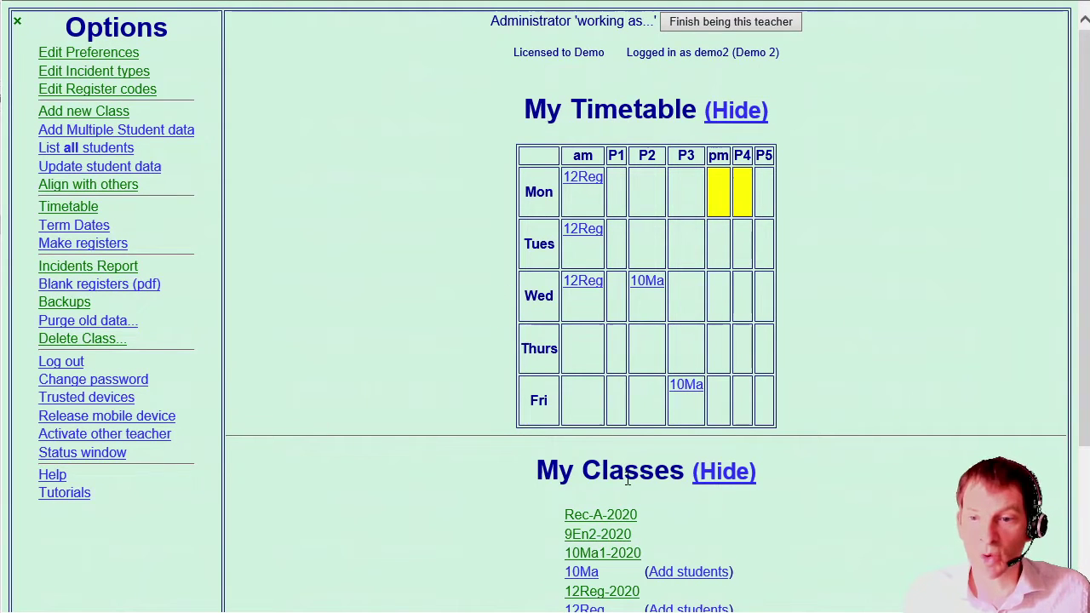
Open the Delete Class page and examine its groups of current classes in the timetable and old classes not in it.
{"action": "scroll", "coordinate": [591, 376], "scroll_direction": "down", "scroll_amount": 1}
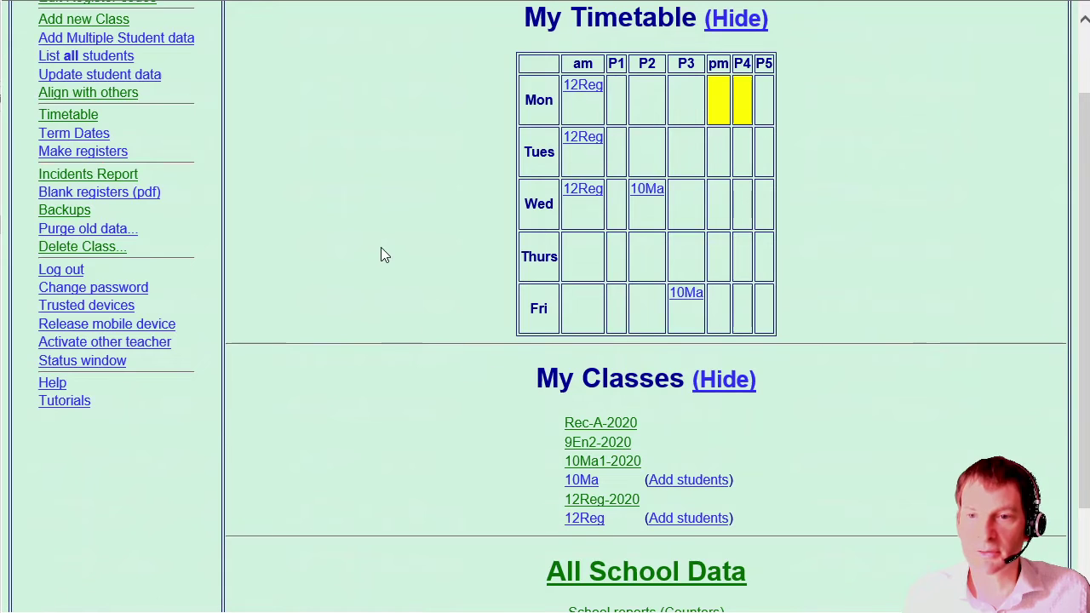
{"action": "scroll", "coordinate": [380, 249], "scroll_direction": "up", "scroll_amount": 1}
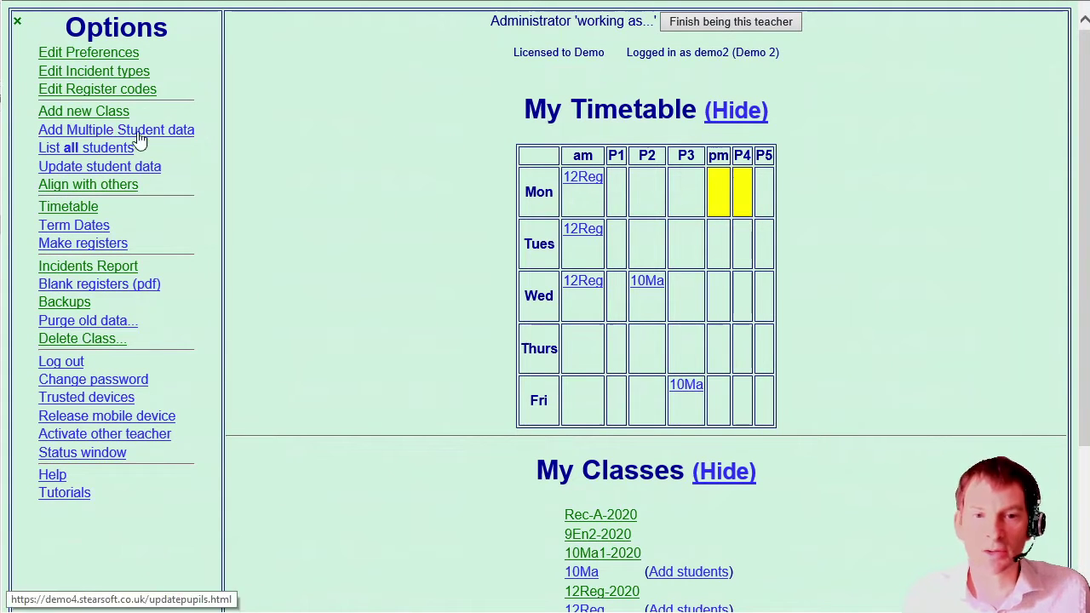
{"action": "left_click", "coordinate": [77, 342]}
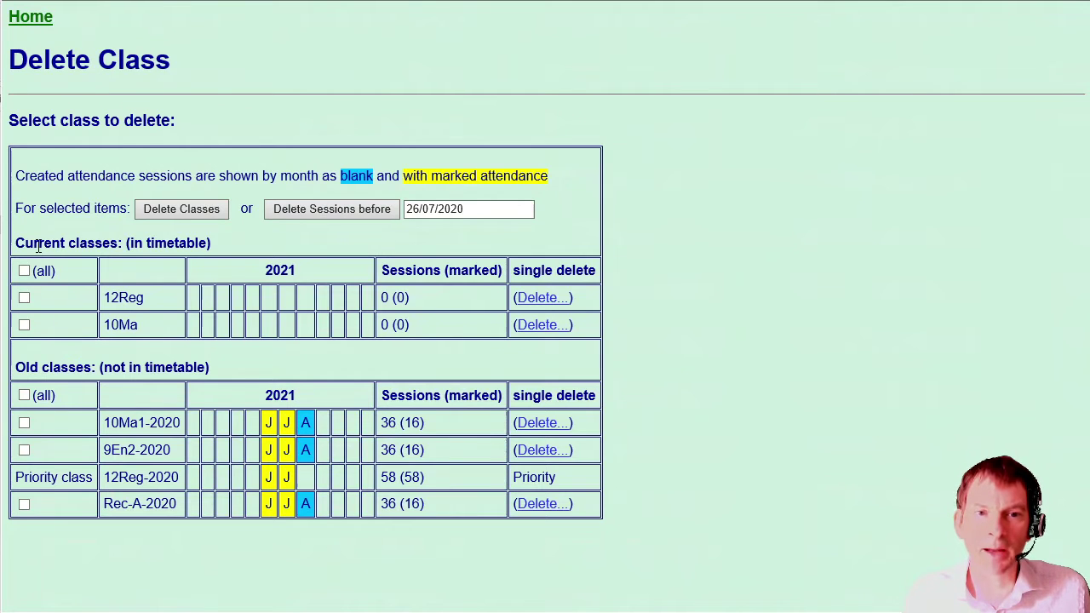
{"action": "left_click_drag", "start_coordinate": [38, 246], "coordinate": [176, 248]}
{"action": "left_click_drag", "start_coordinate": [17, 367], "coordinate": [77, 372]}
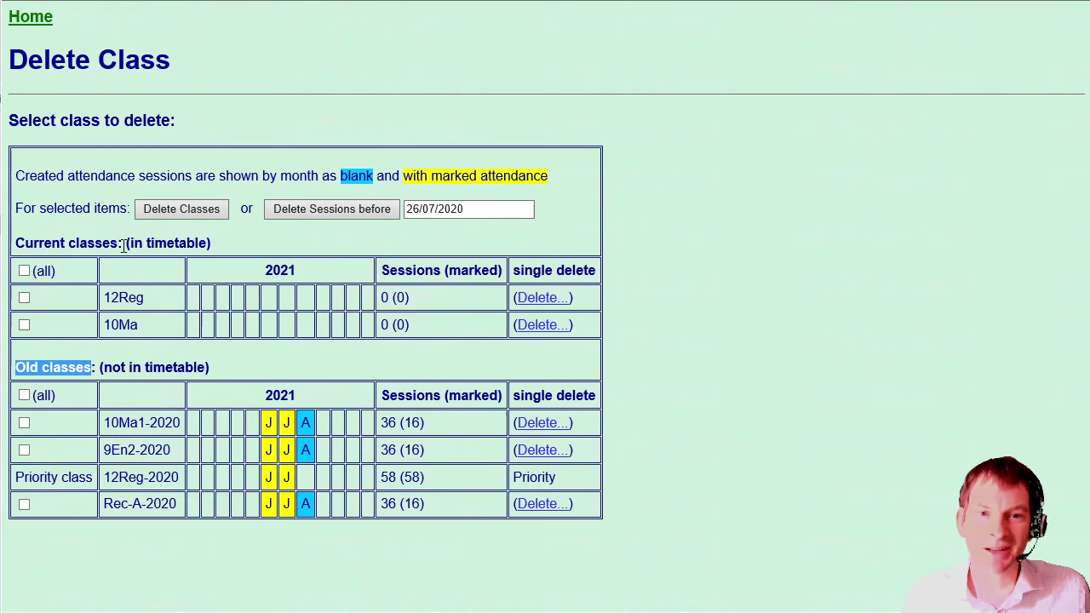
{"action": "left_click_drag", "start_coordinate": [131, 244], "coordinate": [189, 245]}
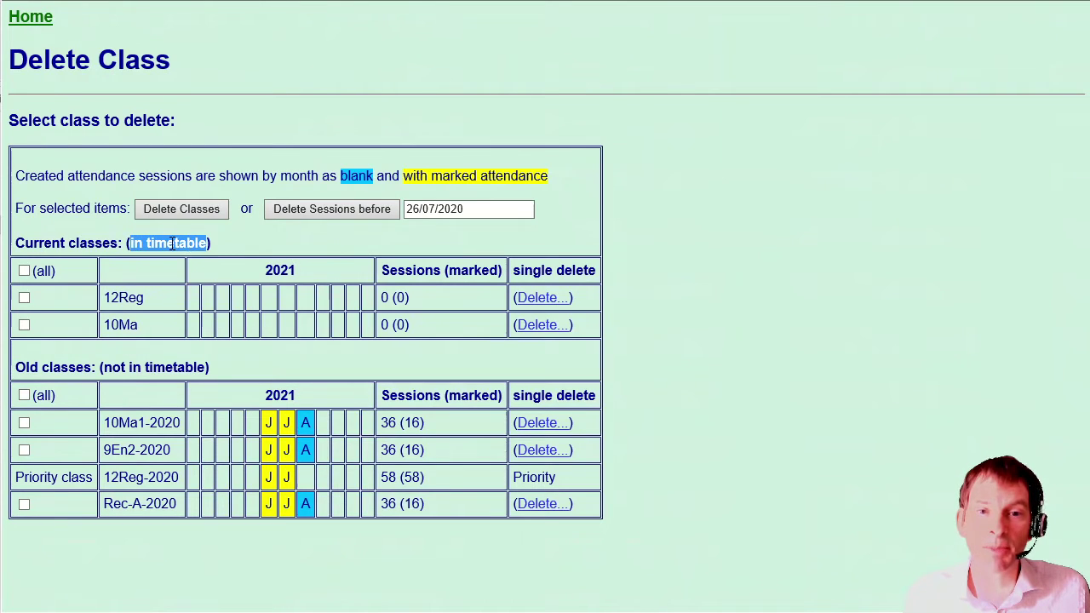
{"action": "left_click", "coordinate": [169, 248]}
{"action": "left_click_drag", "start_coordinate": [103, 367], "coordinate": [204, 368]}
{"action": "left_click", "coordinate": [167, 366]}
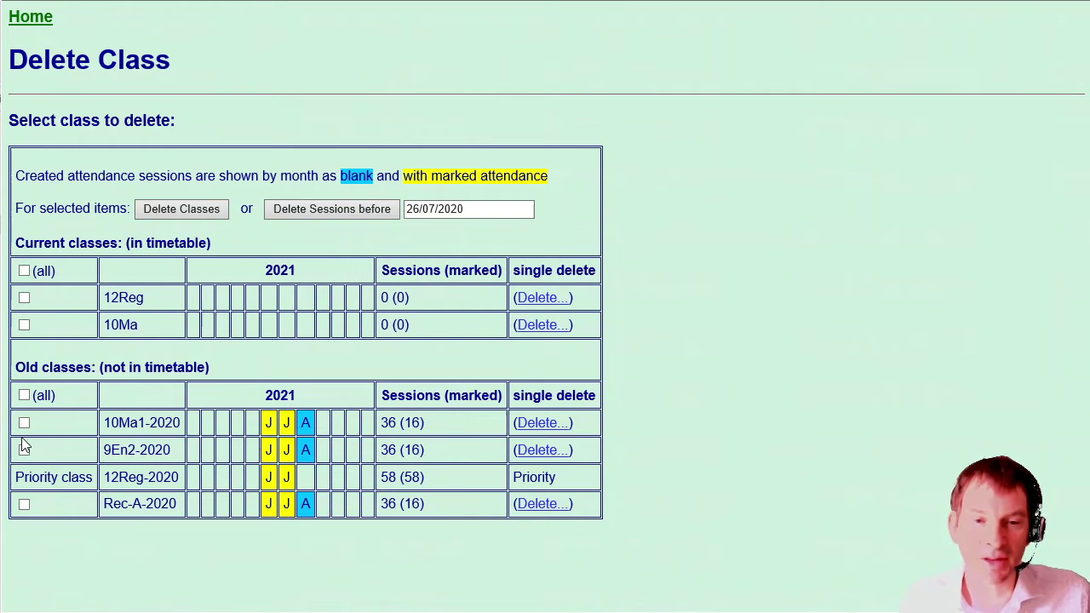
Try marking the old classes for deletion, first all of them together and 9En2-2020 on its own.
{"action": "left_click", "coordinate": [25, 396]}
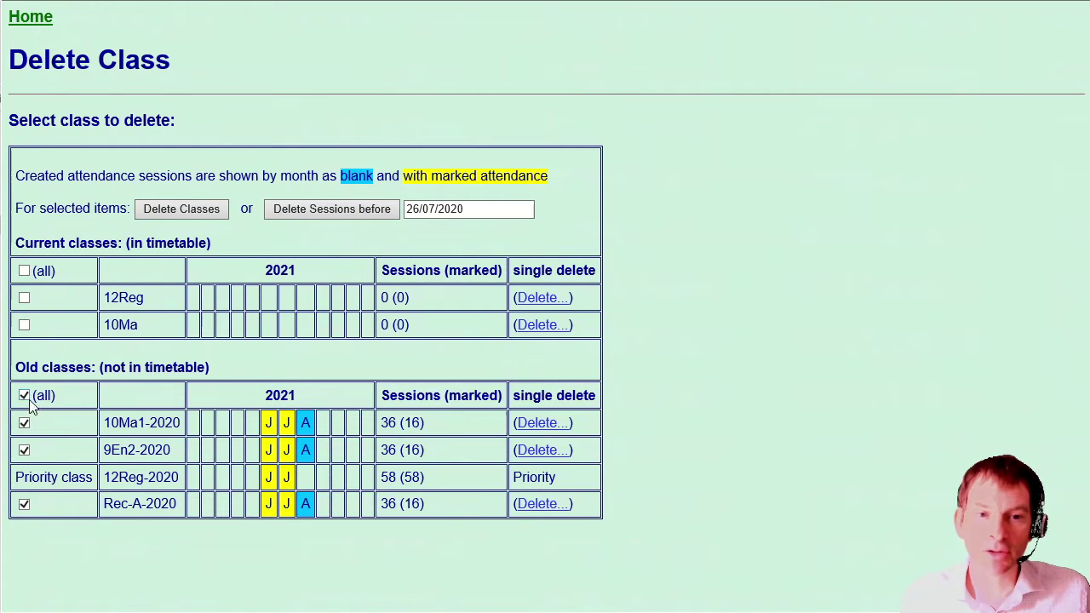
{"action": "left_click", "coordinate": [24, 396]}
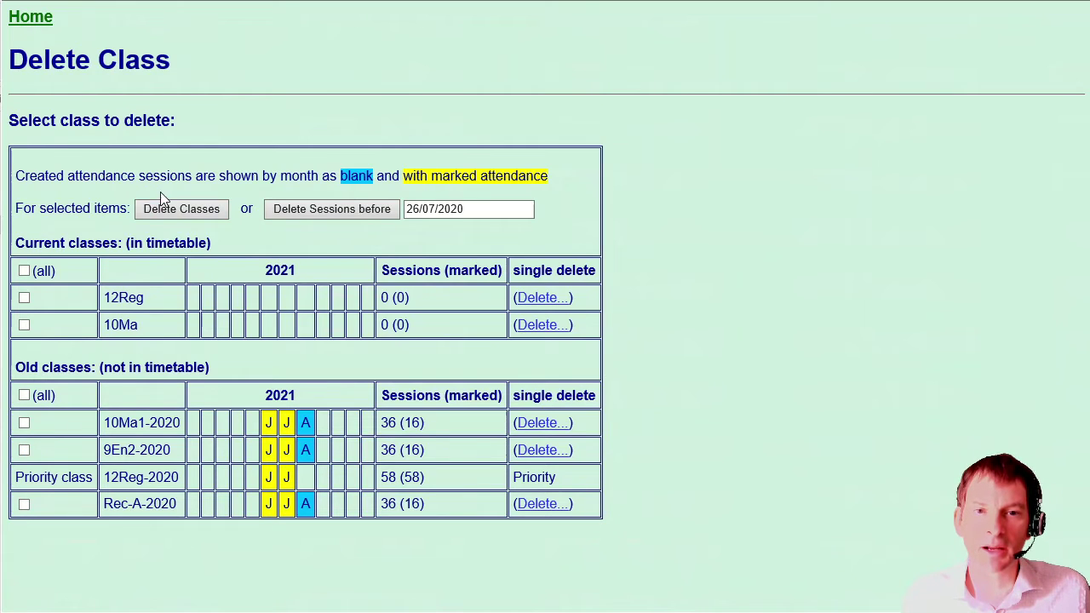
{"action": "left_click", "coordinate": [24, 449]}
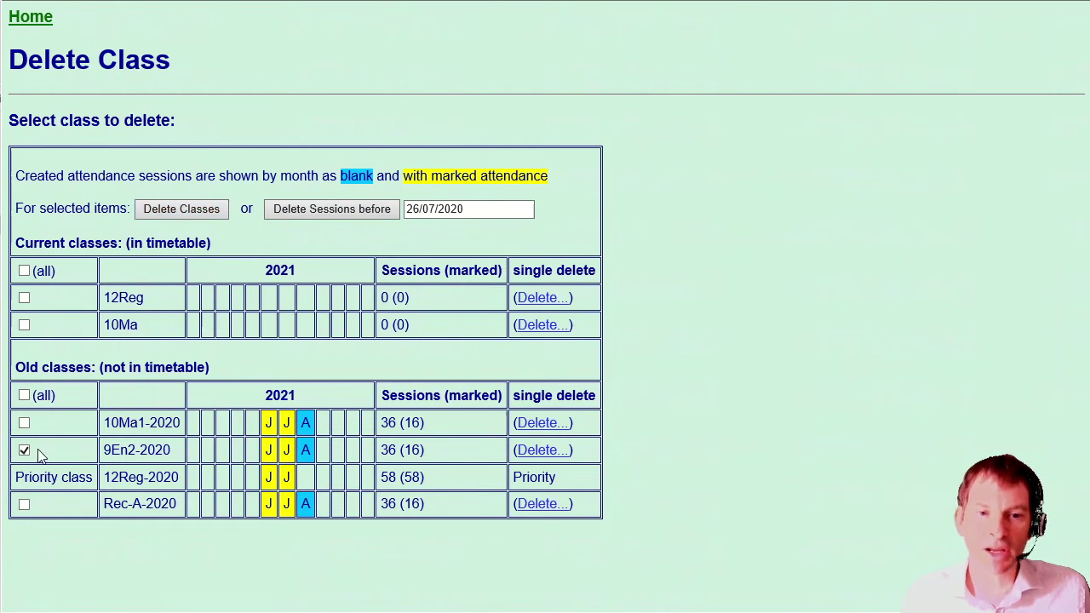
Examine the priority class row of 12Reg-2020 in the old classes list and return to the home page.
{"action": "triple_click", "coordinate": [44, 482]}
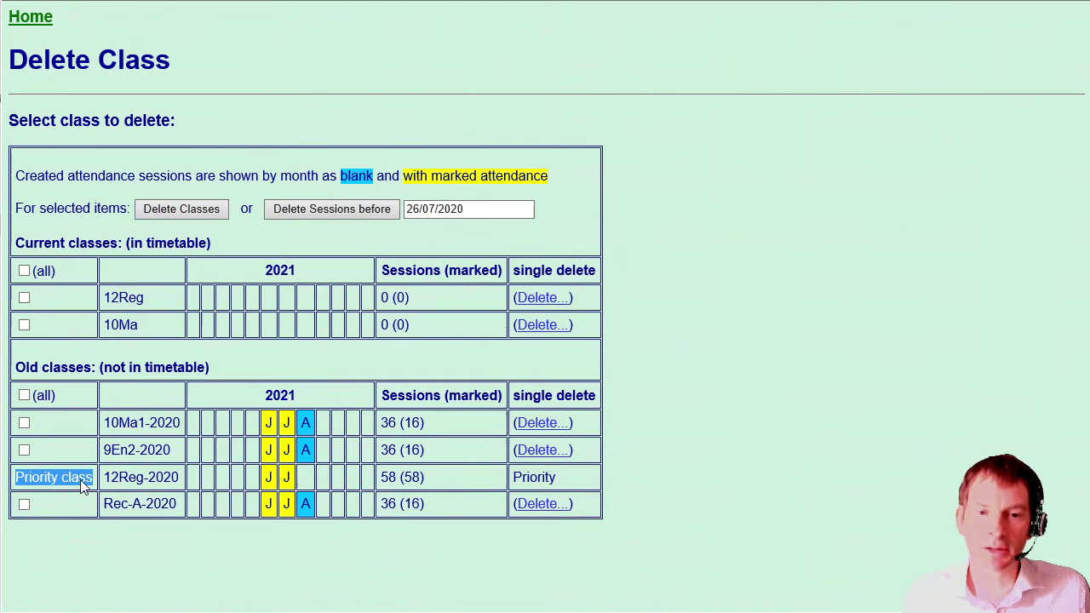
{"action": "left_click_drag", "start_coordinate": [104, 477], "coordinate": [149, 477]}
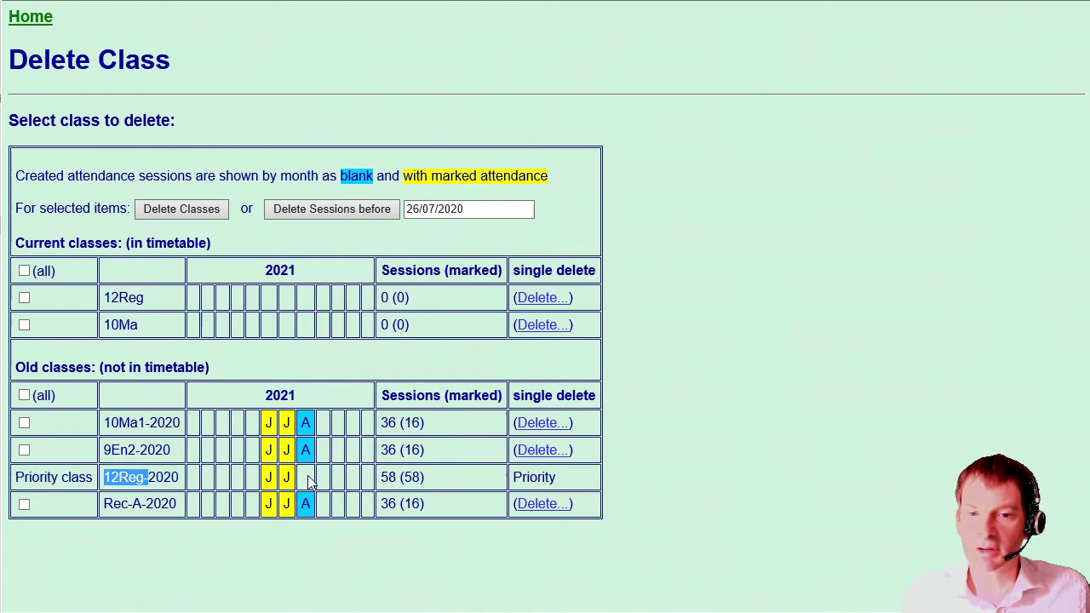
{"action": "left_click_drag", "start_coordinate": [554, 476], "coordinate": [530, 478]}
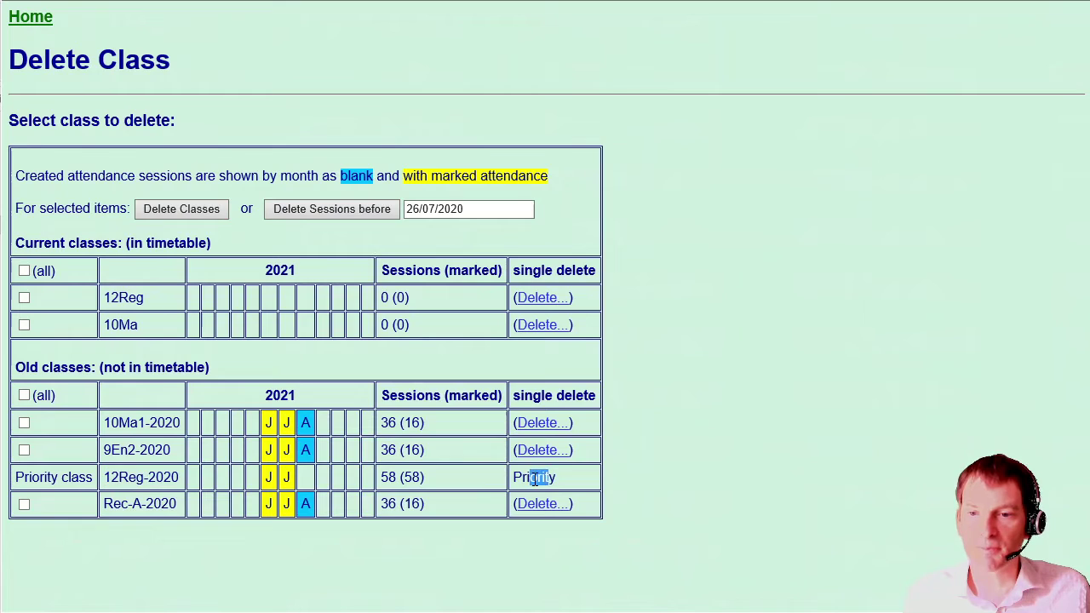
{"action": "left_click", "coordinate": [539, 482]}
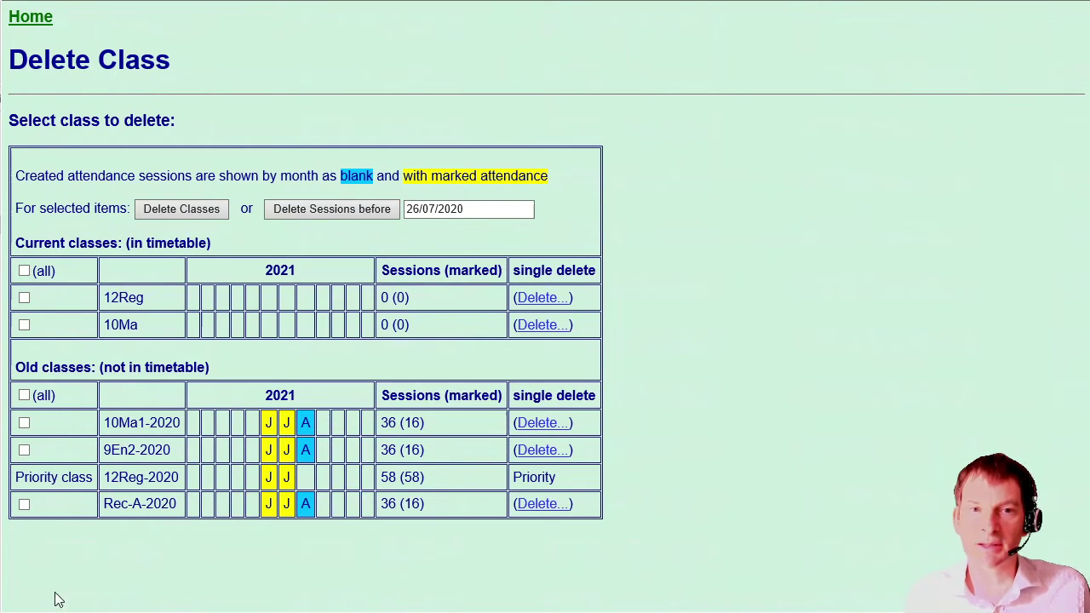
{"action": "left_click", "coordinate": [34, 17]}
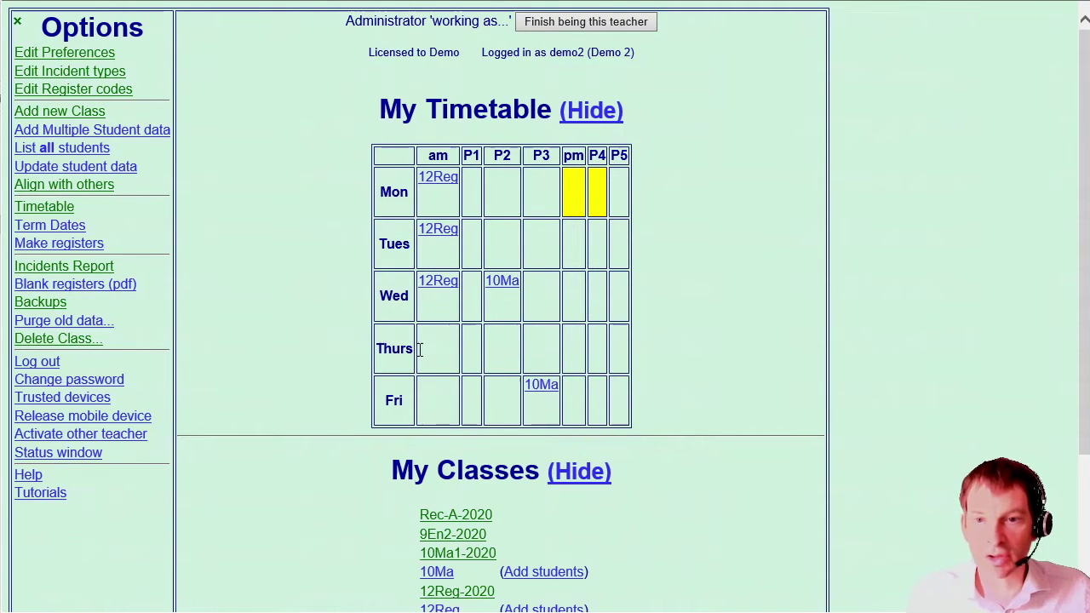
Turn off the priority class setting in the class details of 12Reg-2020, save, and return to the home page.
{"action": "scroll", "coordinate": [492, 549], "scroll_direction": "down", "scroll_amount": 1}
{"action": "left_click", "coordinate": [469, 498]}
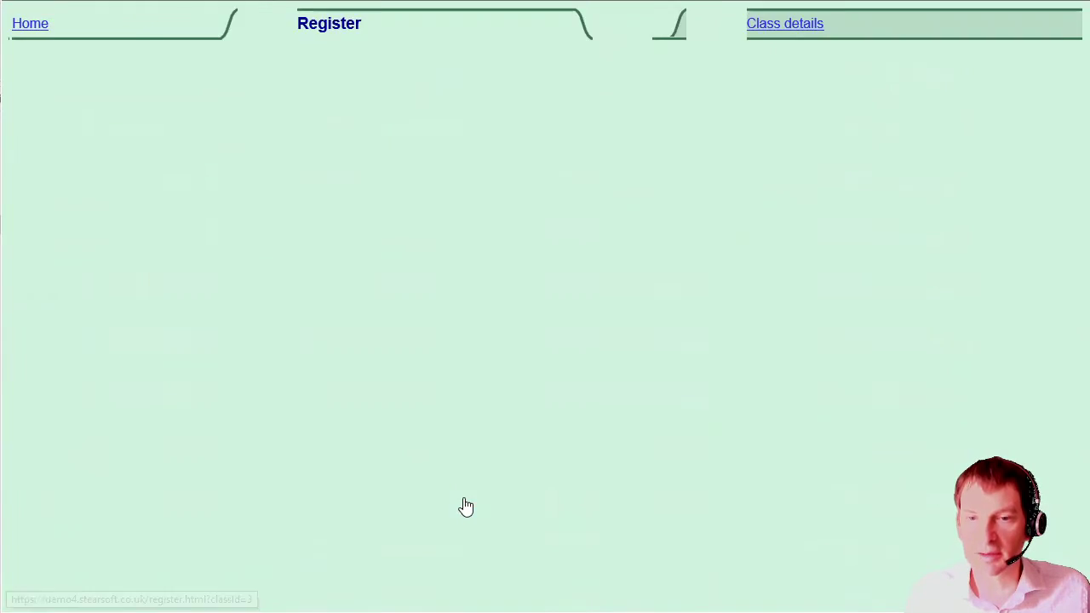
{"action": "left_click", "coordinate": [229, 24]}
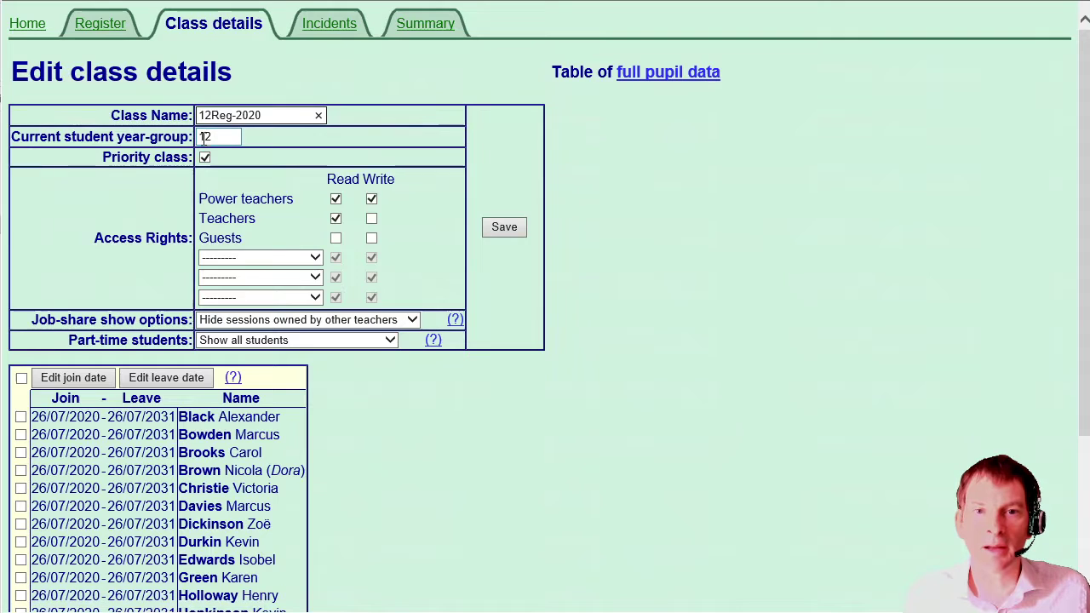
{"action": "left_click", "coordinate": [205, 158]}
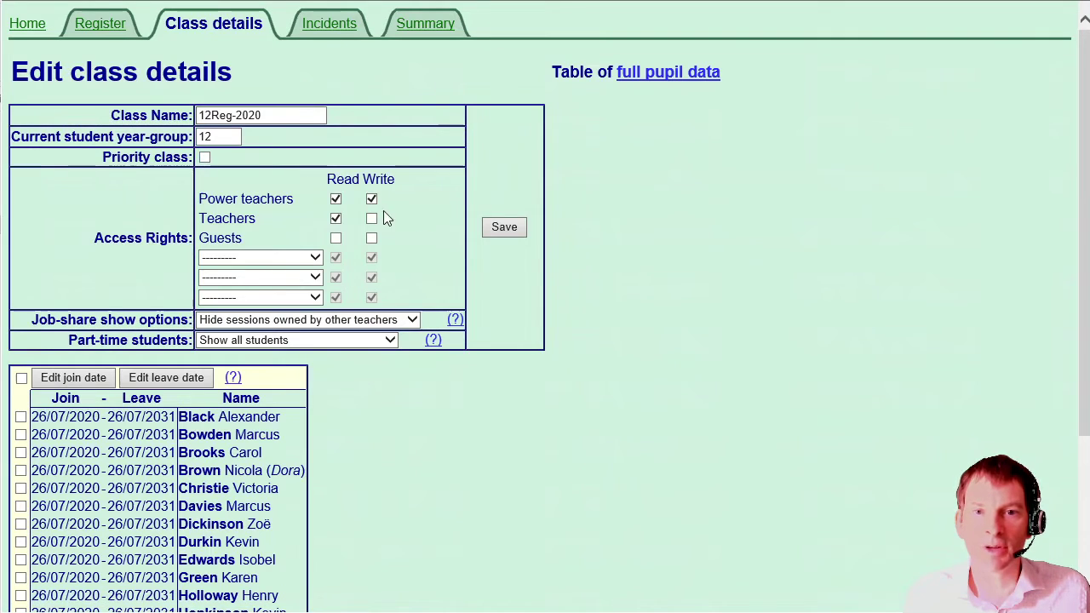
{"action": "left_click", "coordinate": [495, 227]}
{"action": "left_click", "coordinate": [24, 24]}
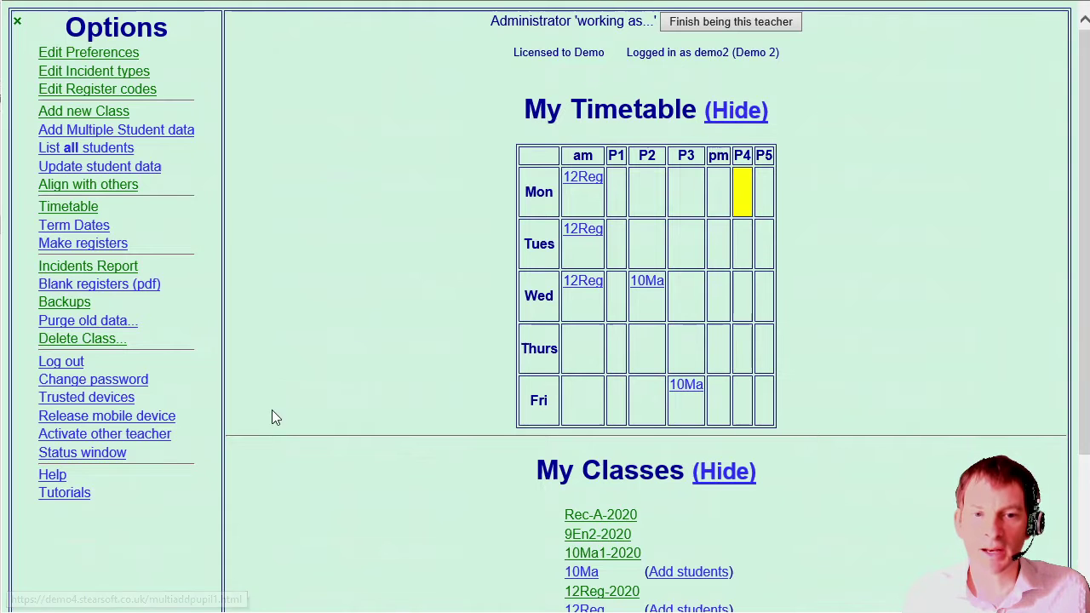
Mark 12Reg-2020 on the Delete Class page and return to the home page without deleting it.
{"action": "left_click", "coordinate": [78, 339]}
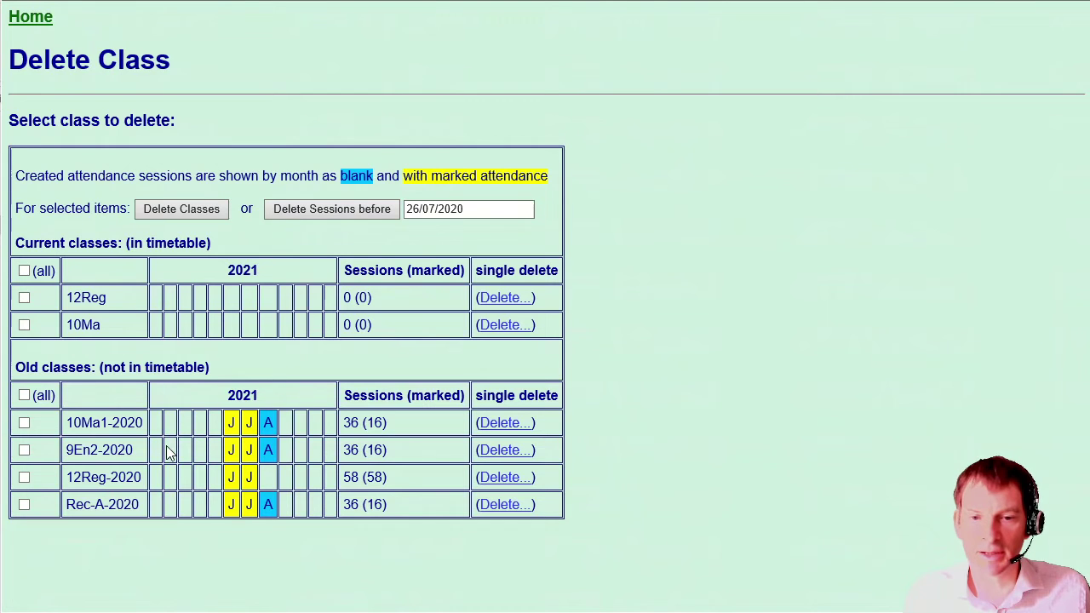
{"action": "left_click", "coordinate": [24, 478]}
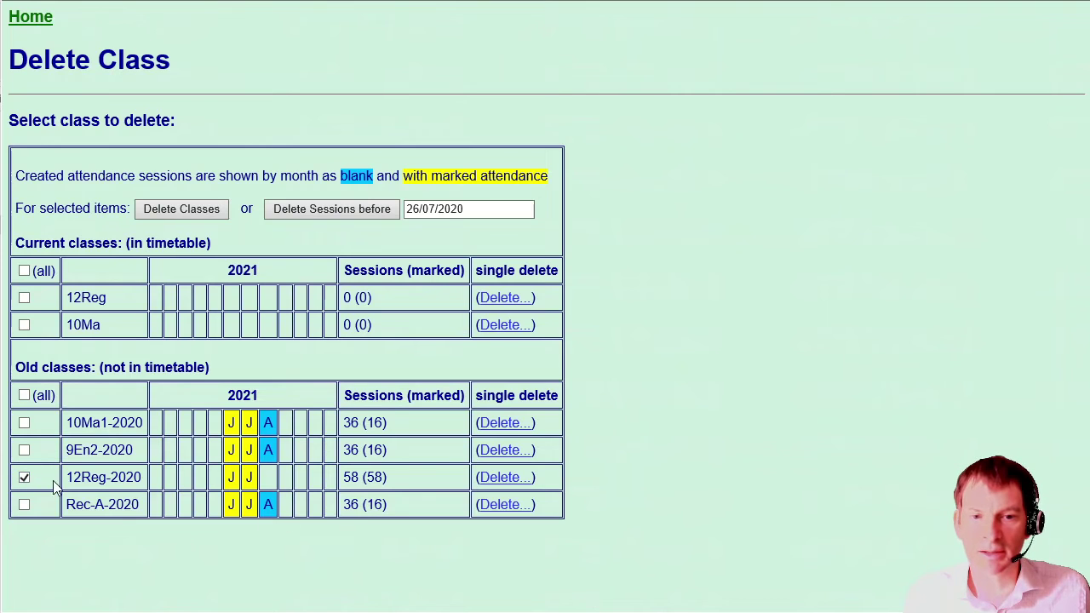
{"action": "left_click", "coordinate": [32, 19]}
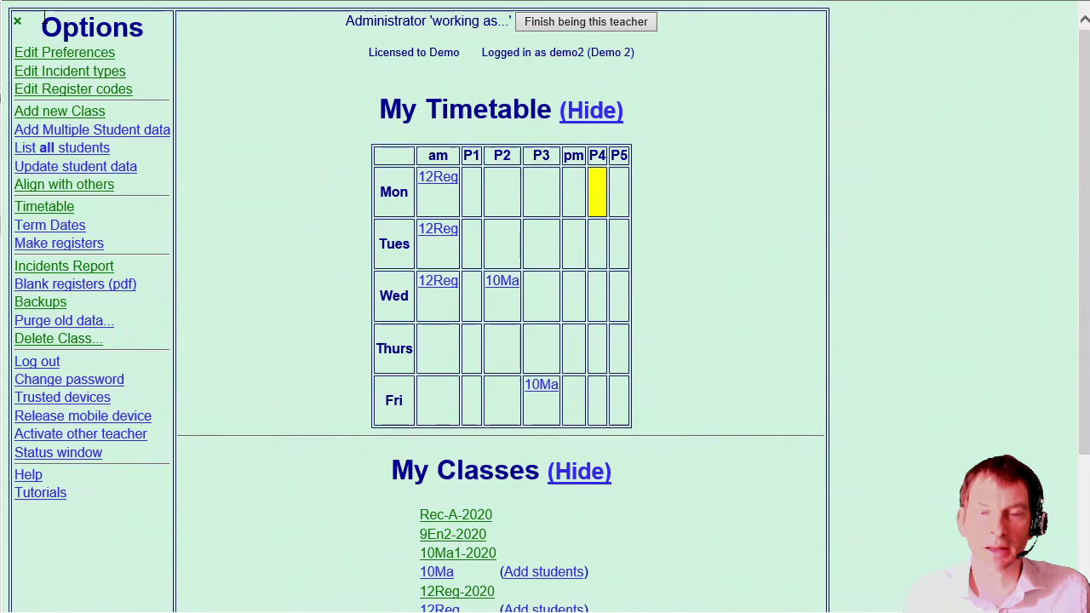